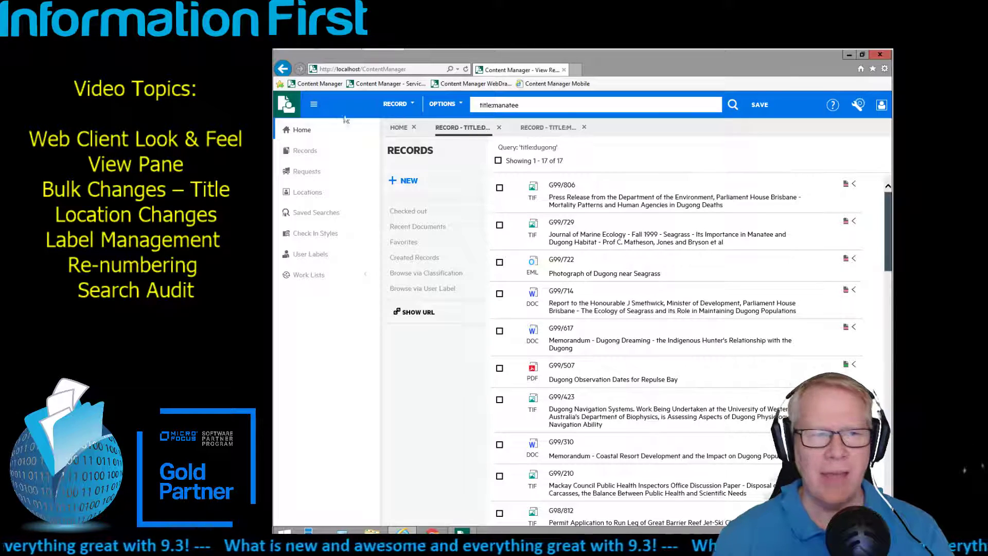
# View the signed-in user's account information, and switch between the home dashboard and the favorite records
pyautogui.click(882, 105)
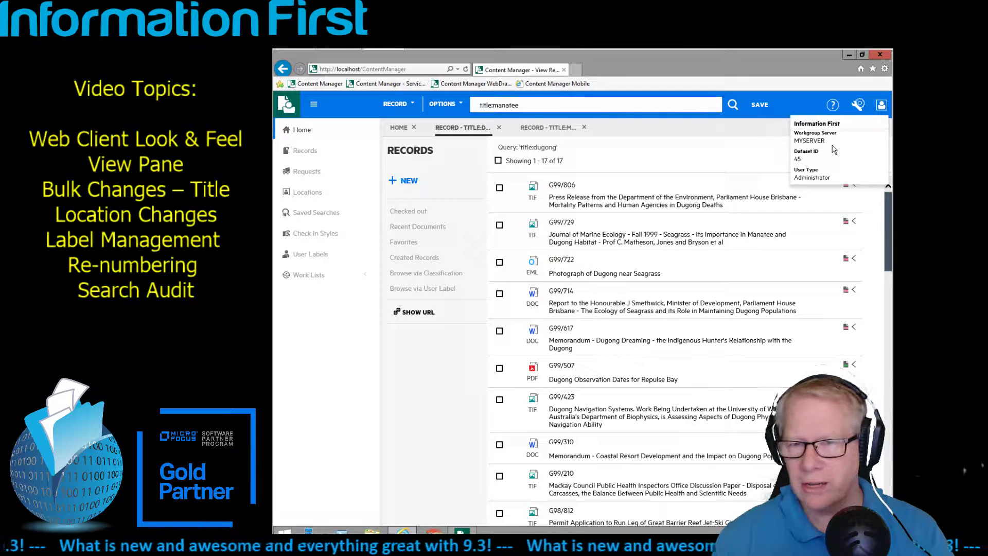
pyautogui.click(308, 135)
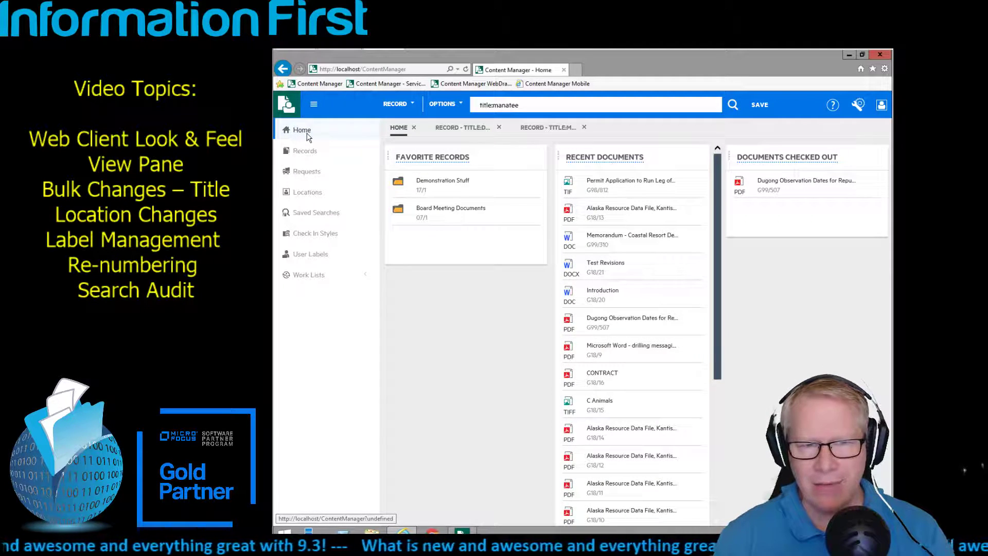
pyautogui.click(305, 151)
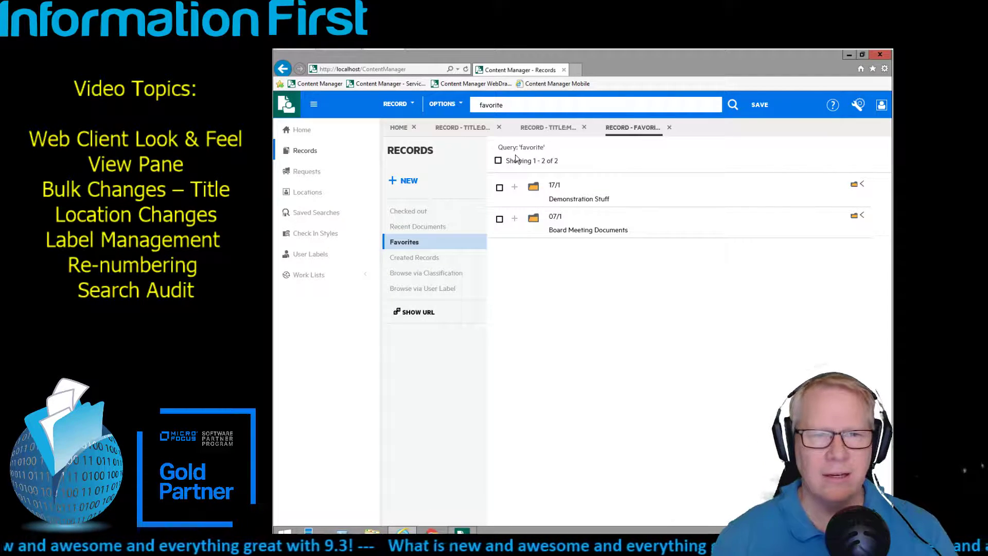
pyautogui.click(303, 130)
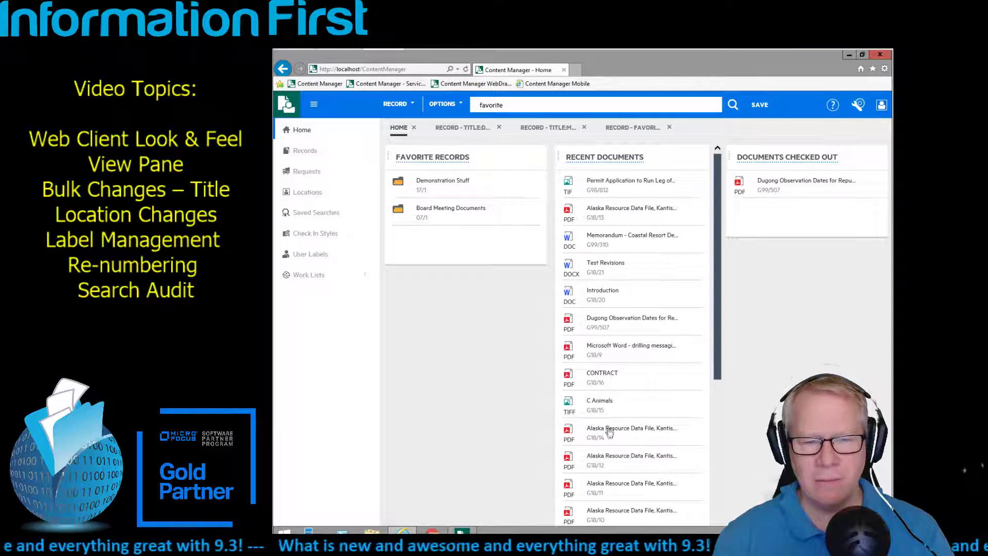
# Open the "Document to Edit" record from the recent documents and expand its properties view pane
pyautogui.scroll(-5, 609, 433)
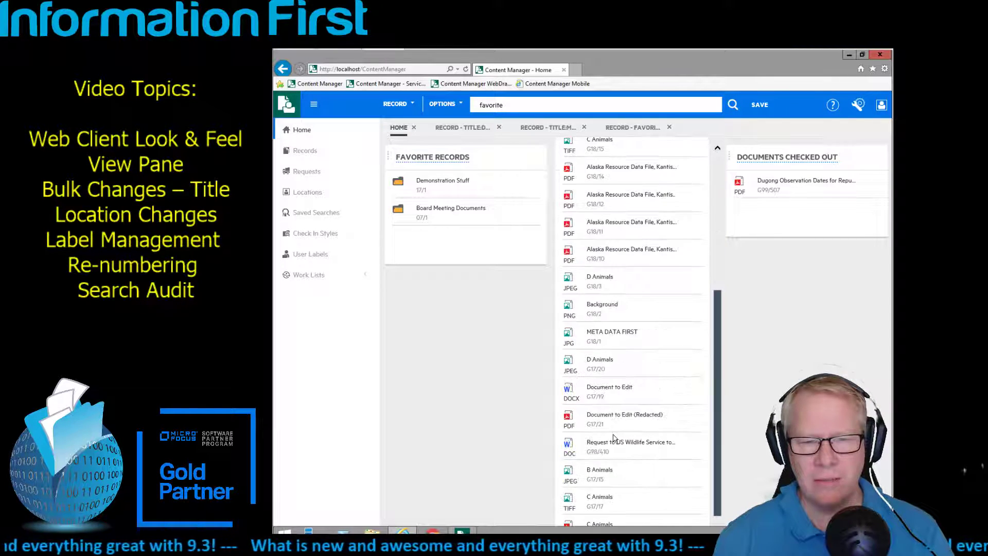
pyautogui.click(610, 391)
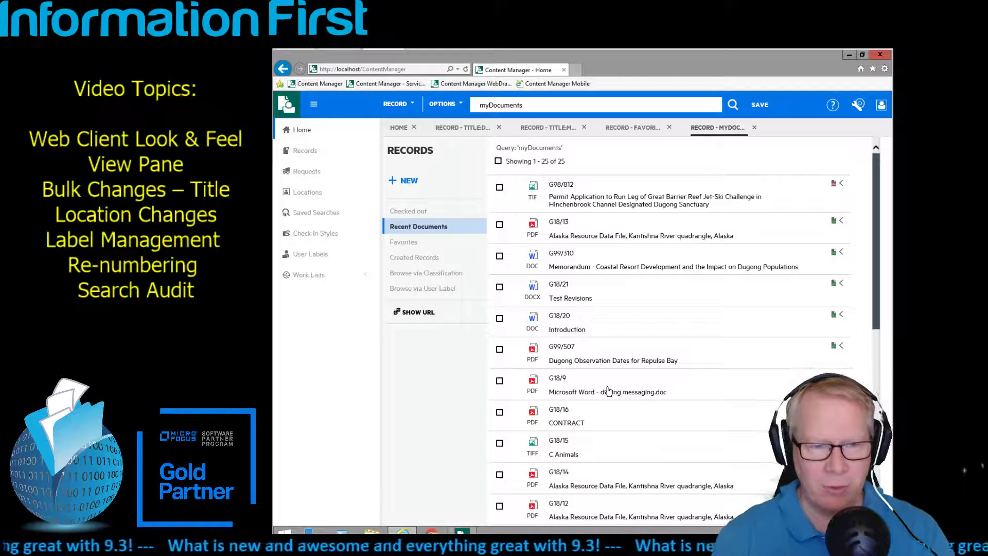
pyautogui.scroll(-3, 645, 390)
pyautogui.scroll(-3, 646, 390)
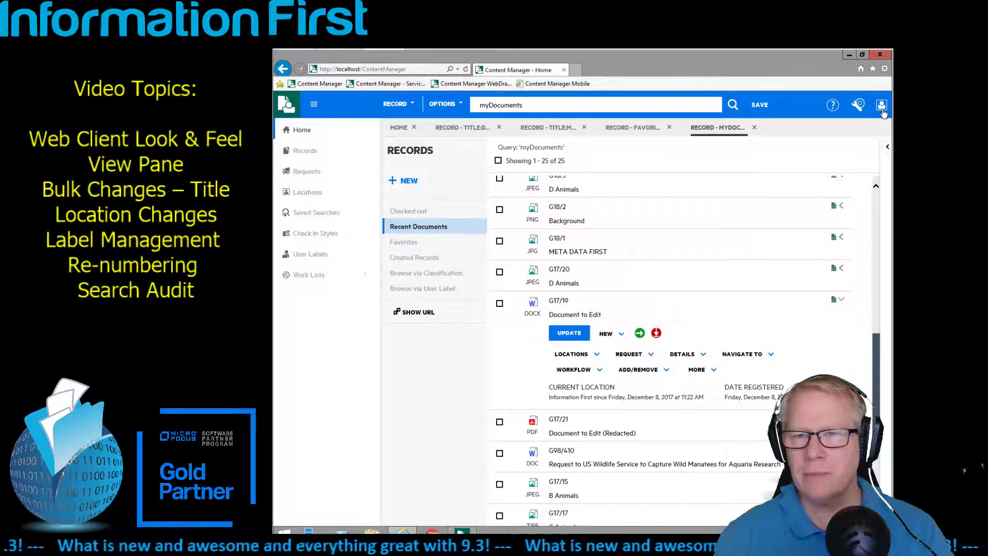
pyautogui.click(888, 146)
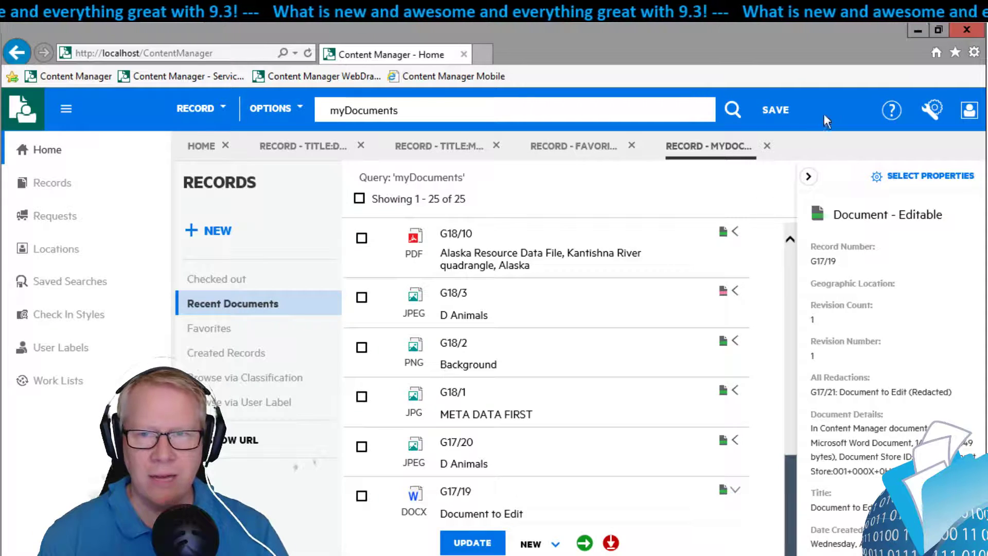
# Switch to the Content Manager desktop client and search records by title word for "dugong" in a maximized results window
pyautogui.click(917, 28)
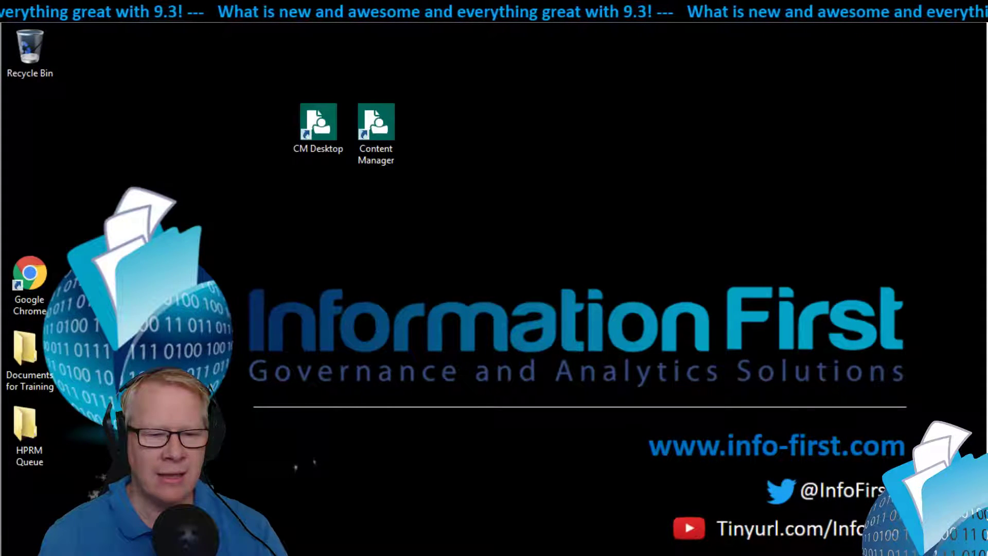
pyautogui.hotkey('alt', 'Tab')
pyautogui.click(541, 153)
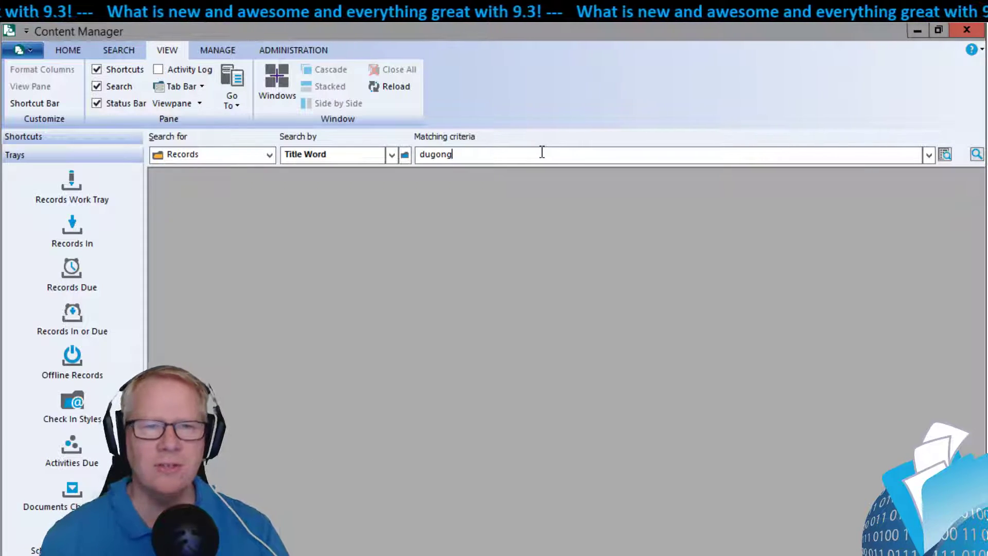
pyautogui.press('Return')
pyautogui.doubleClick(511, 309)
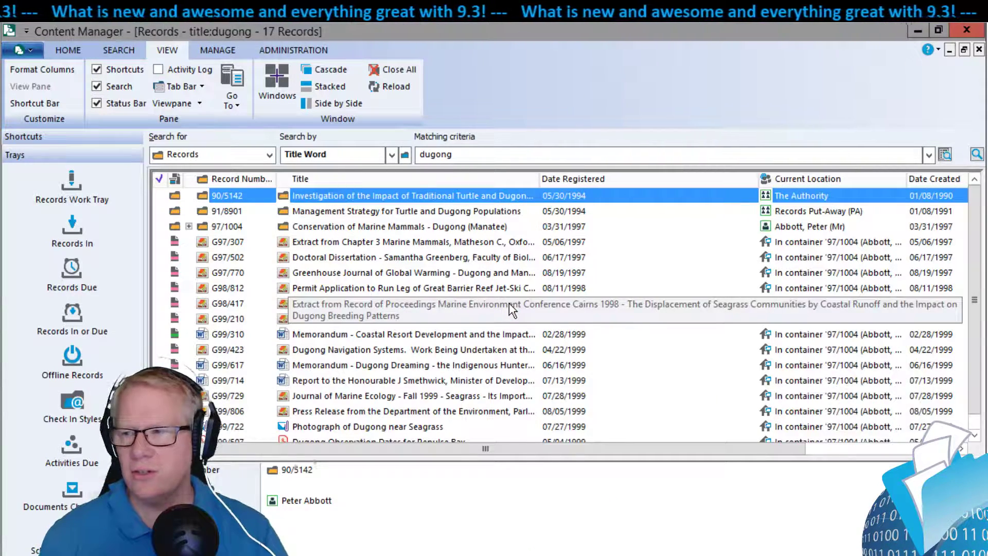
# Enlarge the view pane under the search results and set the Viewpane position to Right
pyautogui.moveTo(589, 460); pyautogui.dragTo(589, 308)
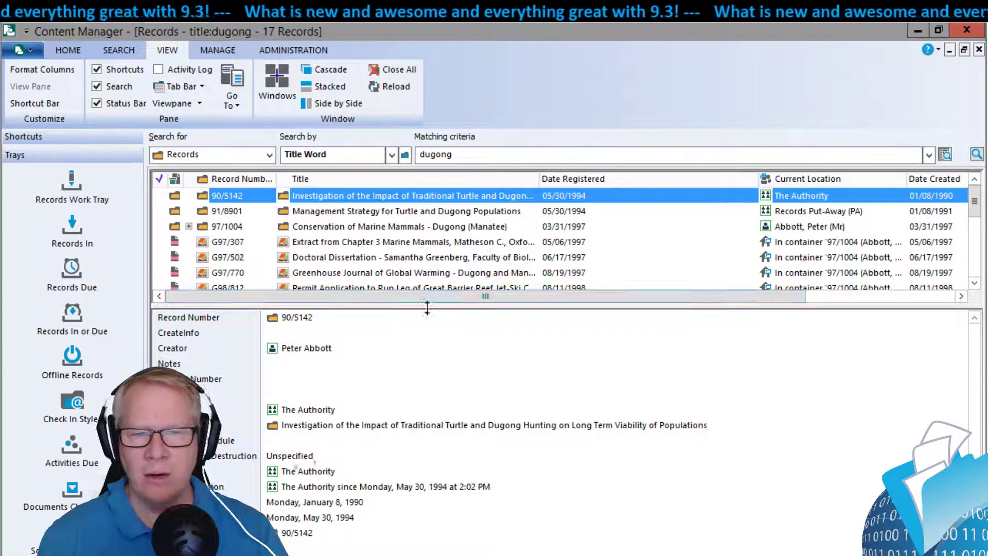
pyautogui.moveTo(434, 305); pyautogui.dragTo(434, 342)
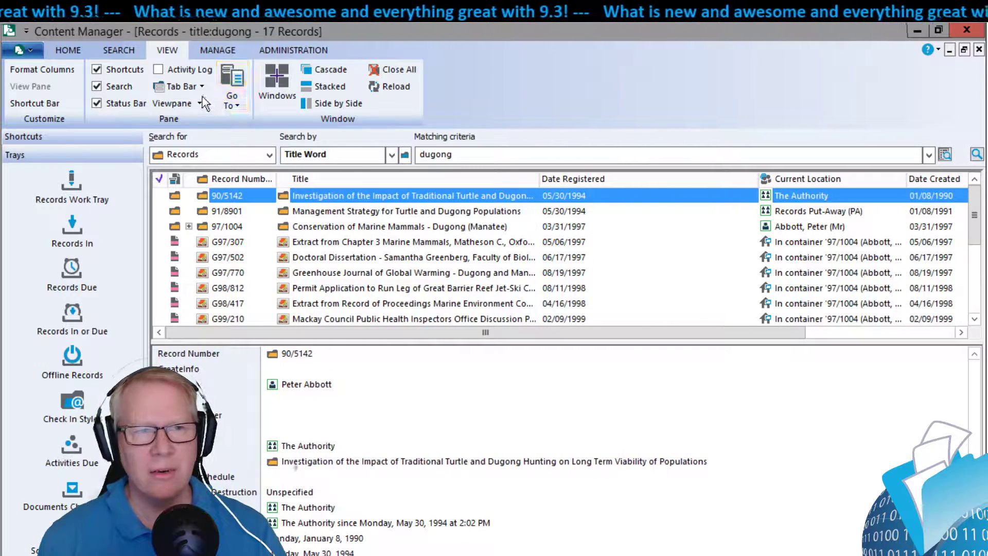
pyautogui.click(172, 105)
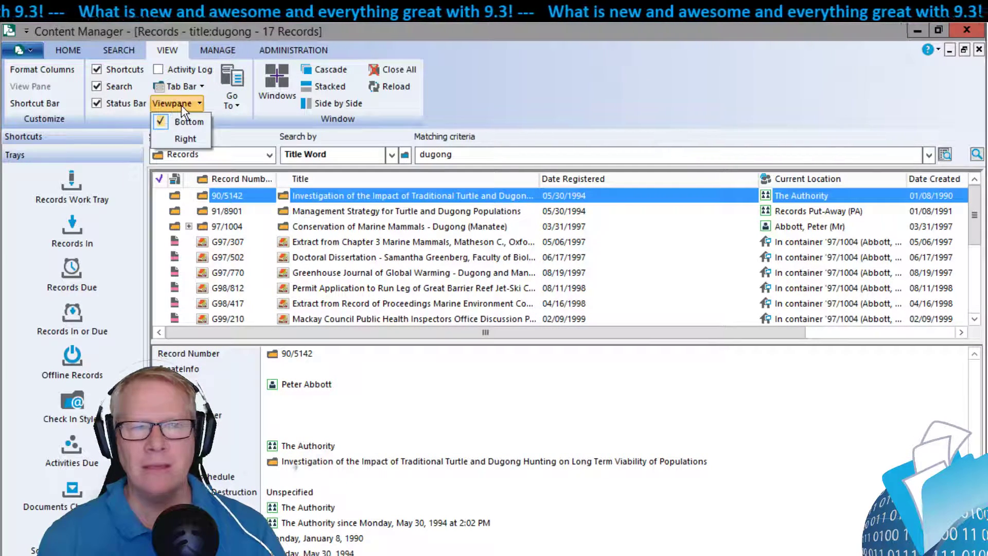
pyautogui.click(187, 145)
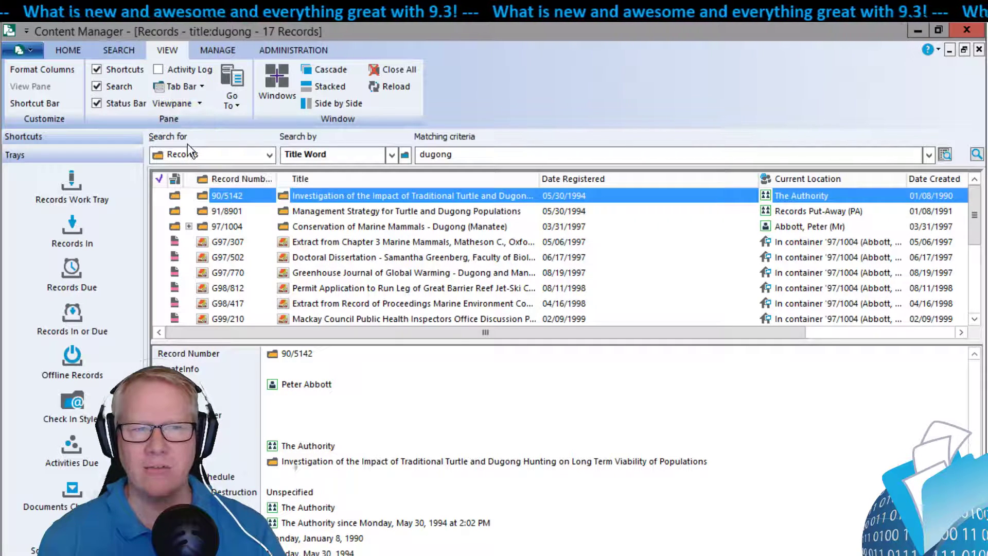
# Close the current results and rerun the "dugong" title search, maximizing the new results window
pyautogui.click(979, 49)
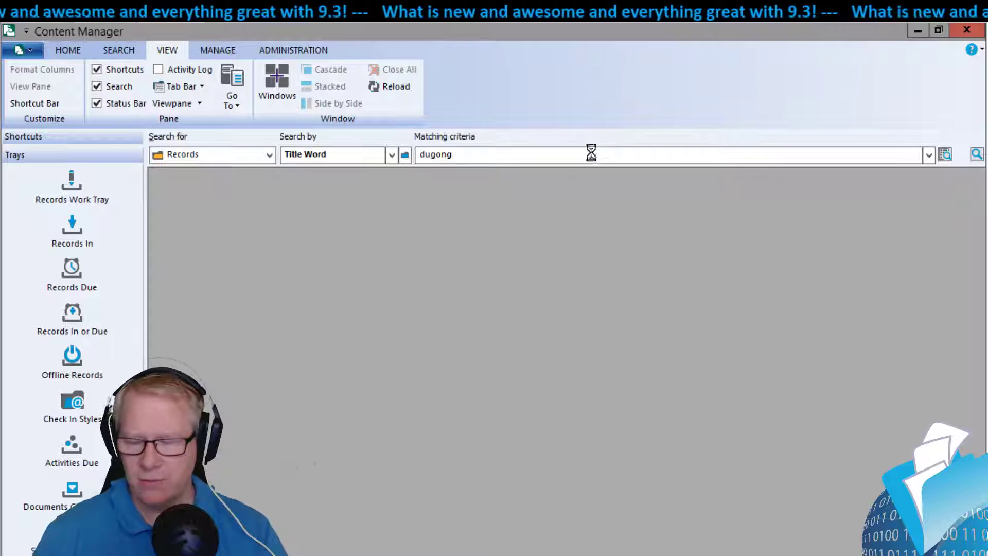
pyautogui.press('Return')
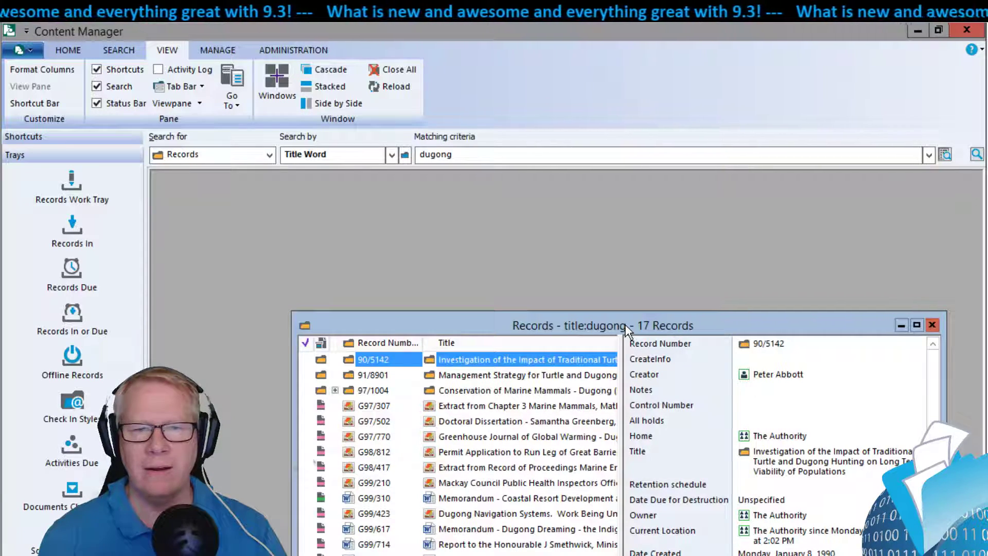
pyautogui.doubleClick(626, 326)
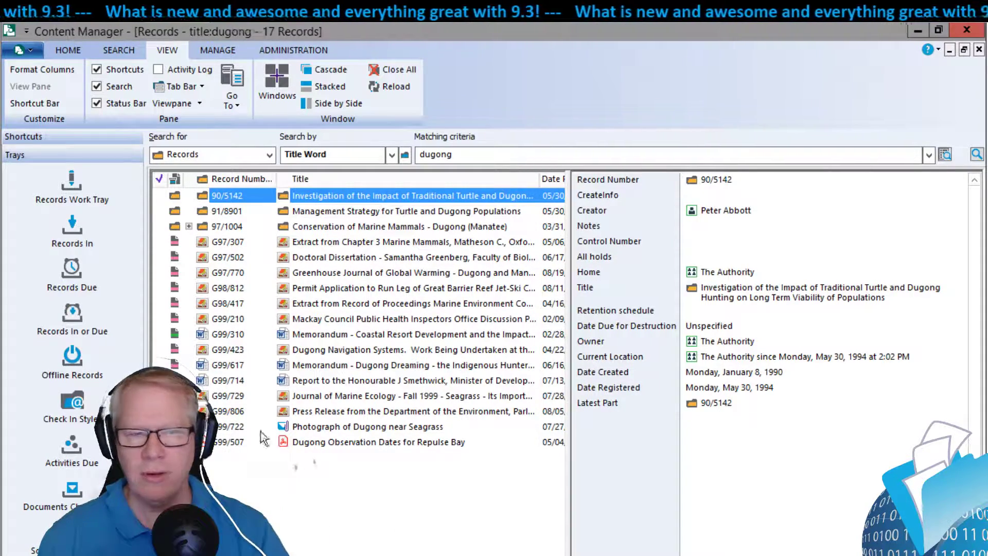
# Select permit application record G98/812 and restore, move and resize the results window so the view pane's page selector fits on screen
pyautogui.click(215, 289)
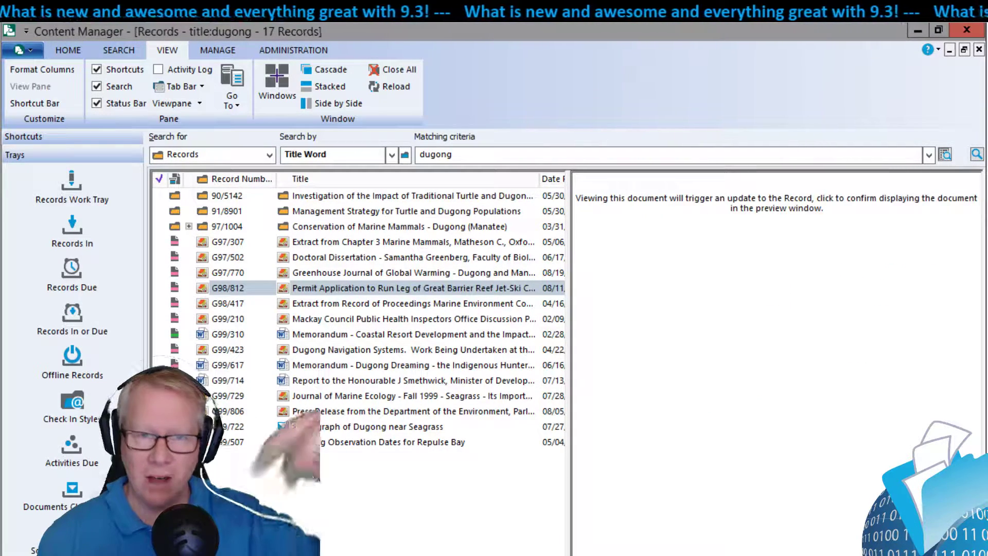
pyautogui.click(965, 50)
pyautogui.moveTo(638, 327); pyautogui.dragTo(493, 195)
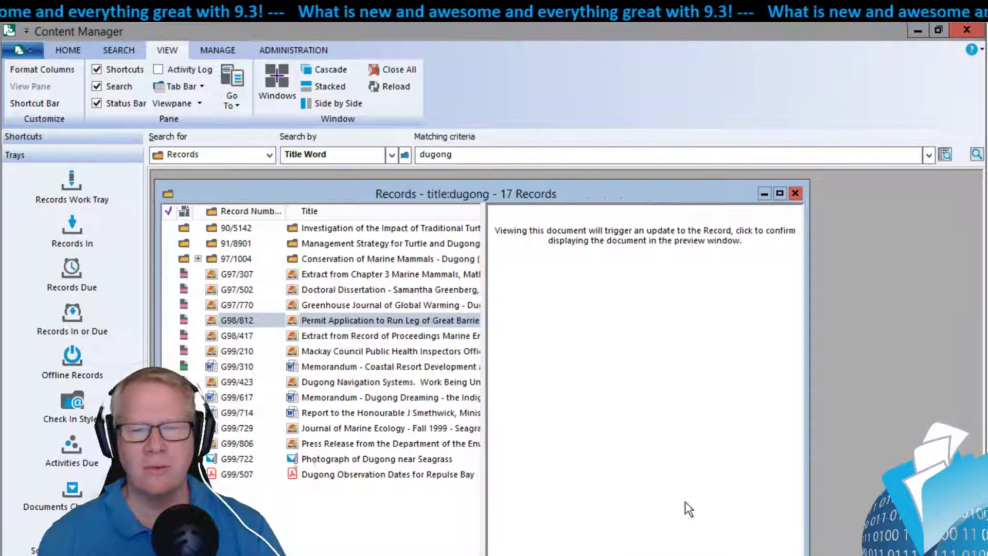
pyautogui.moveTo(808, 550); pyautogui.dragTo(971, 491)
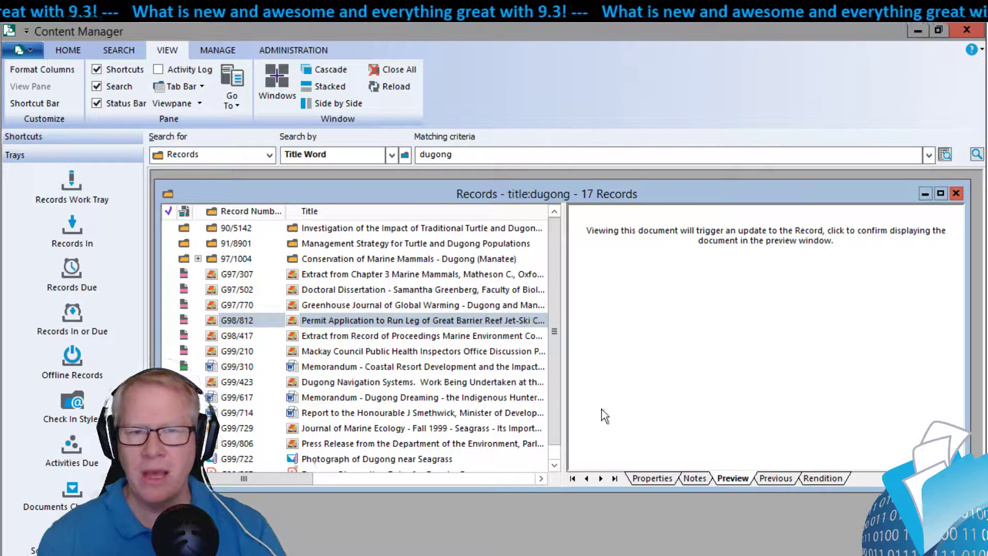
# Confirm displaying the G98/812 document in the preview and examine its text
pyautogui.click(790, 412)
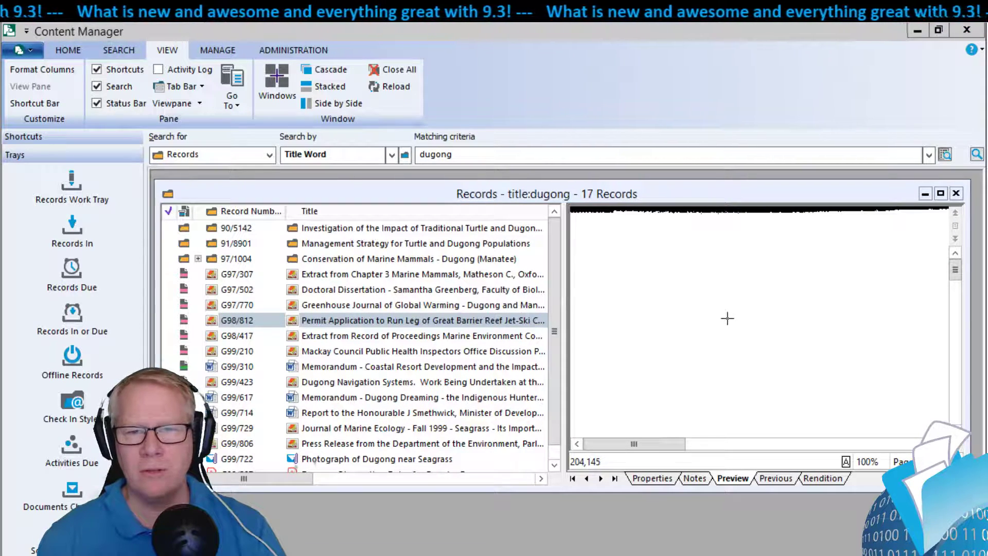
pyautogui.moveTo(956, 273); pyautogui.dragTo(956, 315)
pyautogui.moveTo(674, 444); pyautogui.dragTo(752, 443)
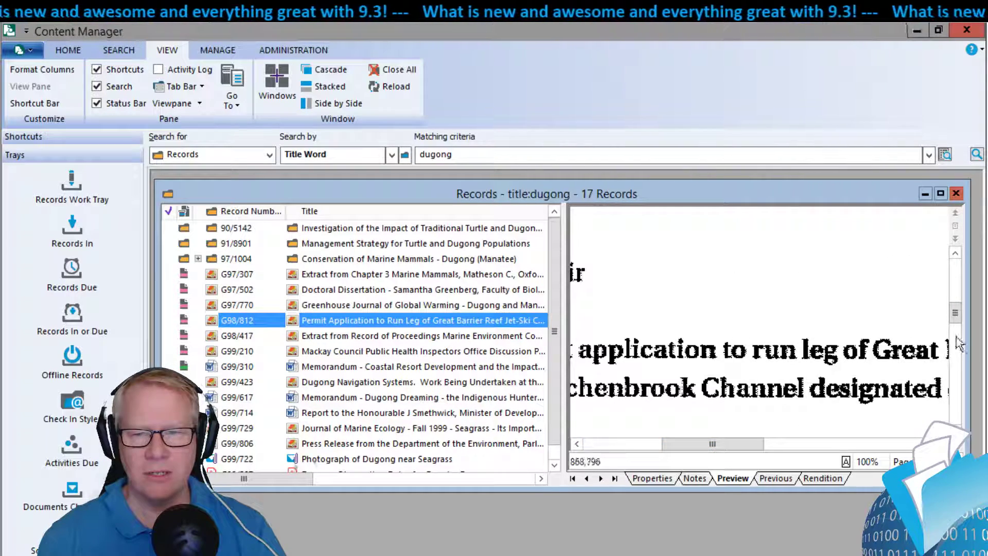
# Maximize the results window and preview the records "Photograph of Dugong near Seagrass" and "Dugong Observation Dates for Repulse Bay"
pyautogui.doubleClick(639, 195)
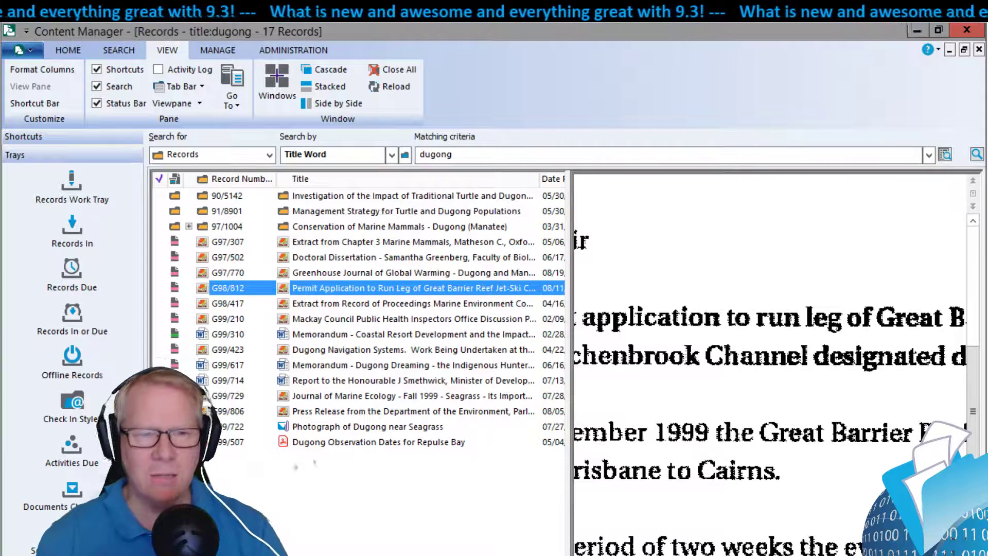
pyautogui.click(246, 428)
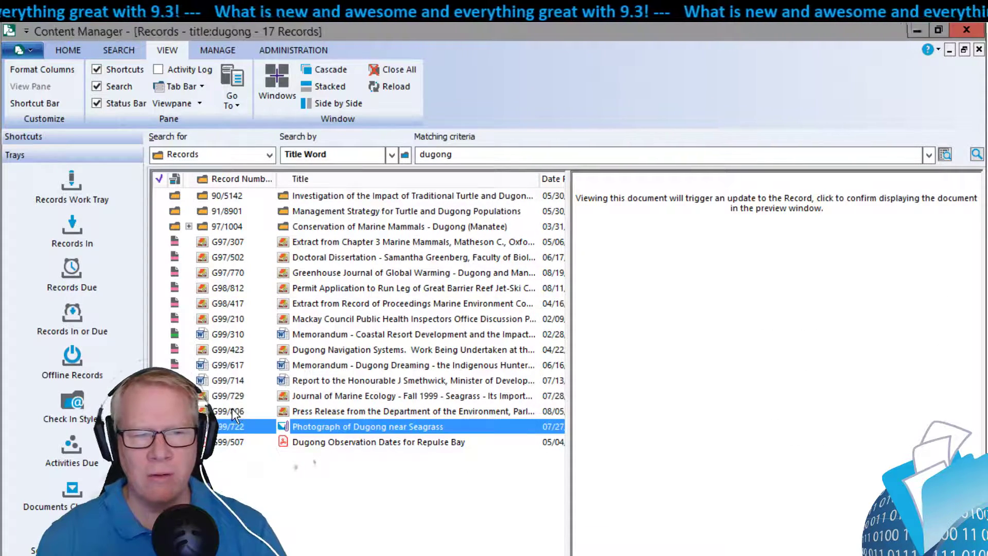
pyautogui.click(236, 443)
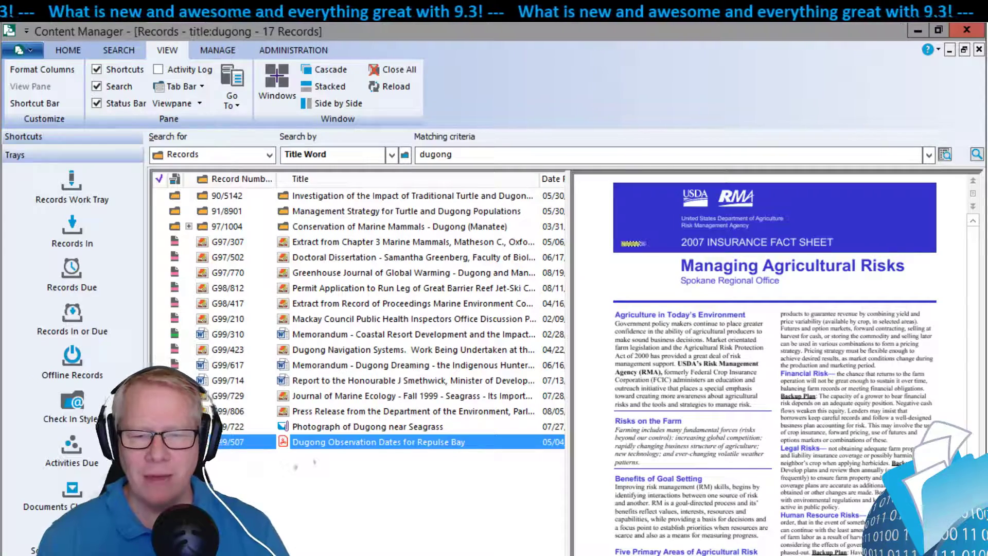
# Restore the results window and view the Properties, Notes, Preview and Previous pages of the "Dugong Observation Dates for Repulse Bay" record
pyautogui.click(964, 49)
pyautogui.moveTo(685, 195); pyautogui.dragTo(691, 189)
pyautogui.click(652, 475)
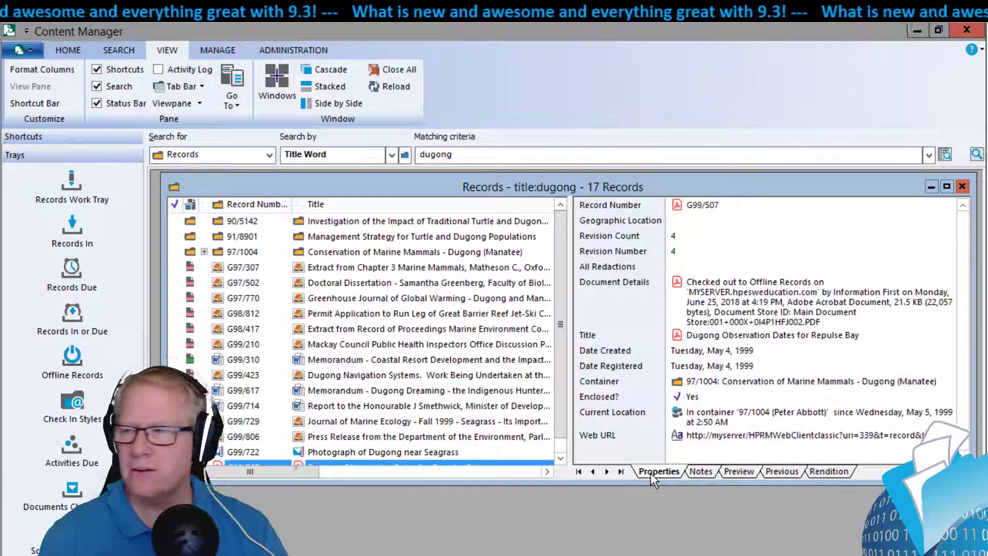
pyautogui.click(701, 472)
pyautogui.click(739, 471)
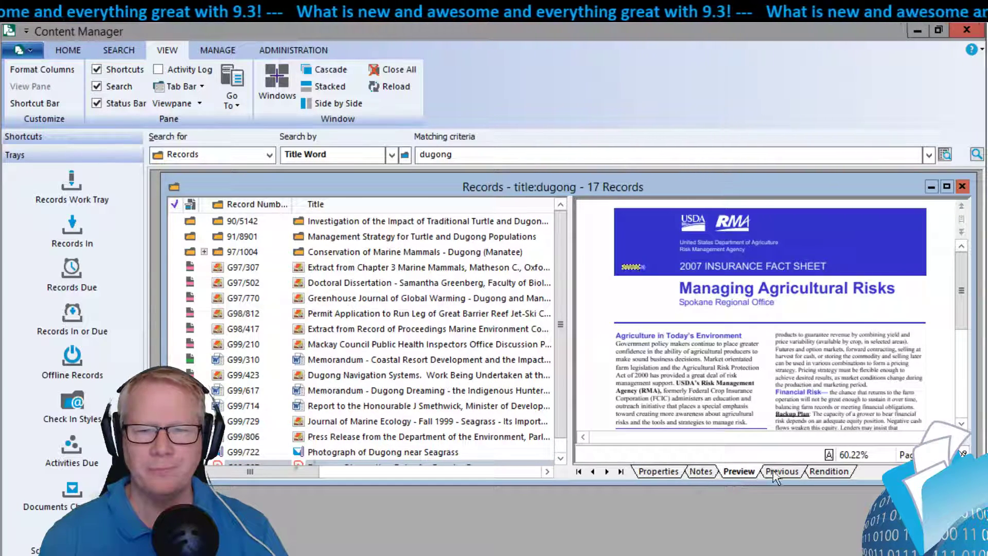
pyautogui.click(782, 472)
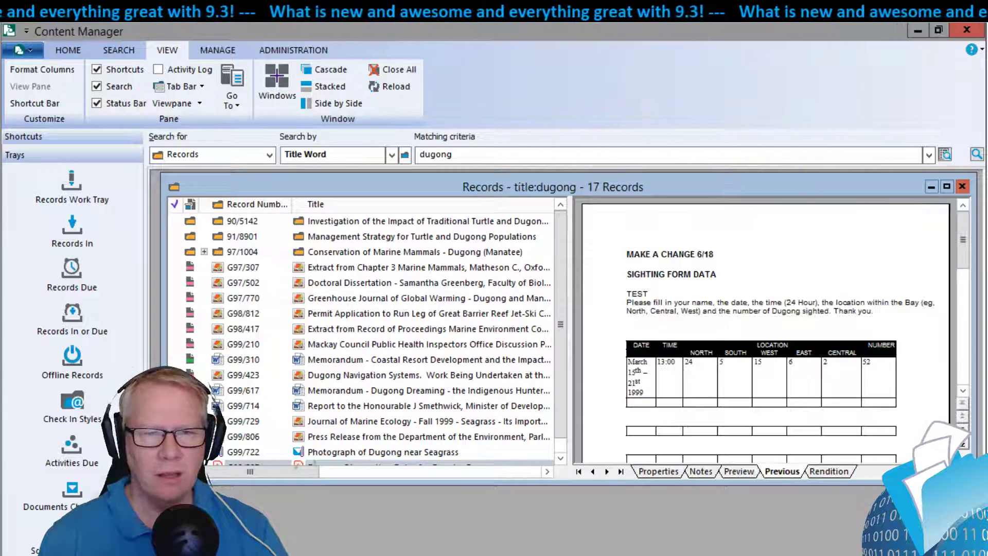
# Maximize the results window and tag records G97/307, G97/502 and G97/770
pyautogui.click(946, 187)
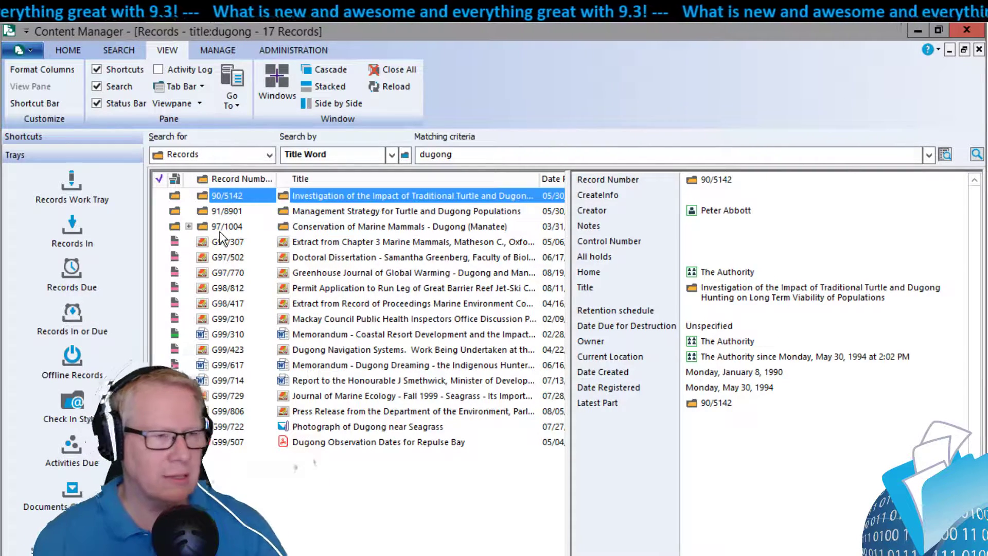
pyautogui.click(159, 241)
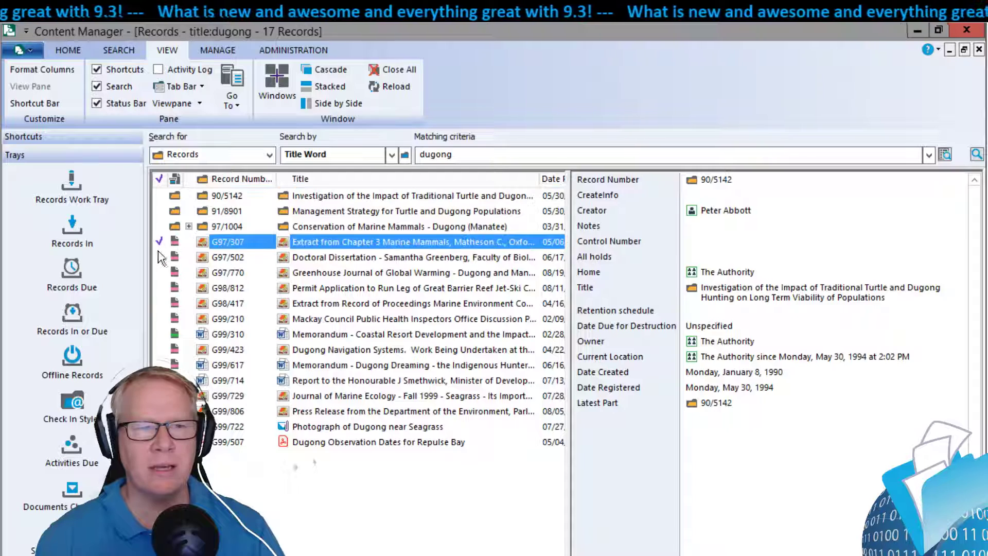
pyautogui.click(159, 256)
pyautogui.click(160, 272)
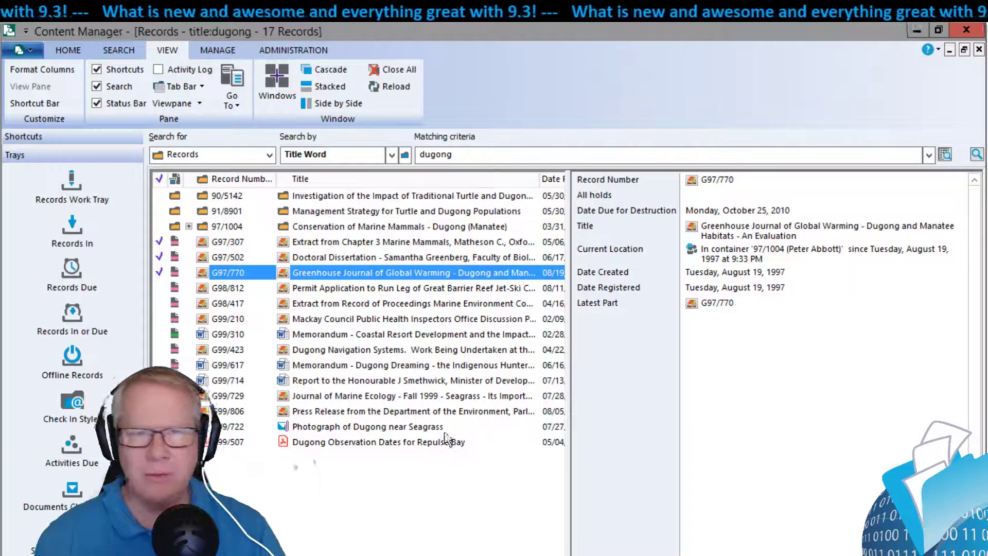
# Prepend "OCT 2018 - " to the free text title of all tagged records, confirming the change for each record
pyautogui.rightClick(333, 244)
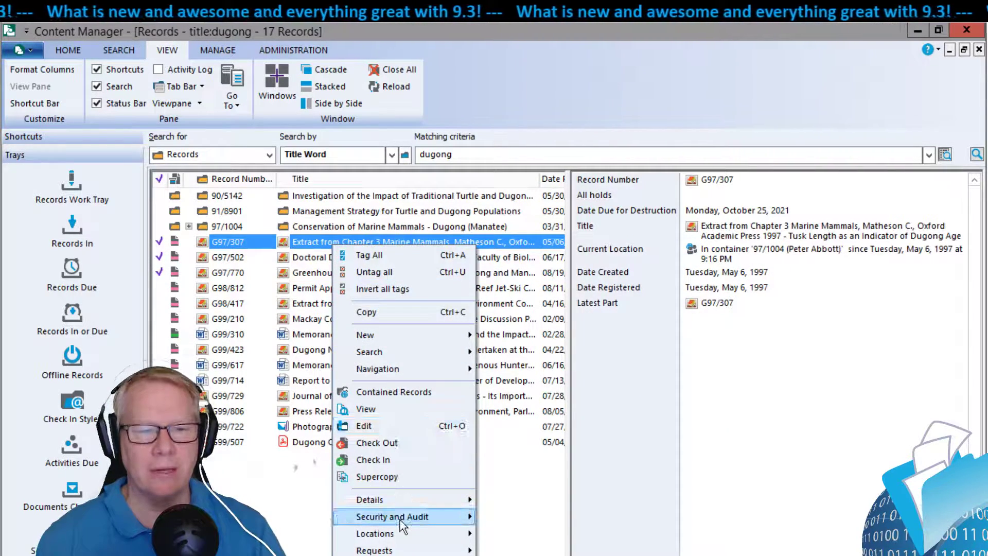
pyautogui.moveTo(403, 503)
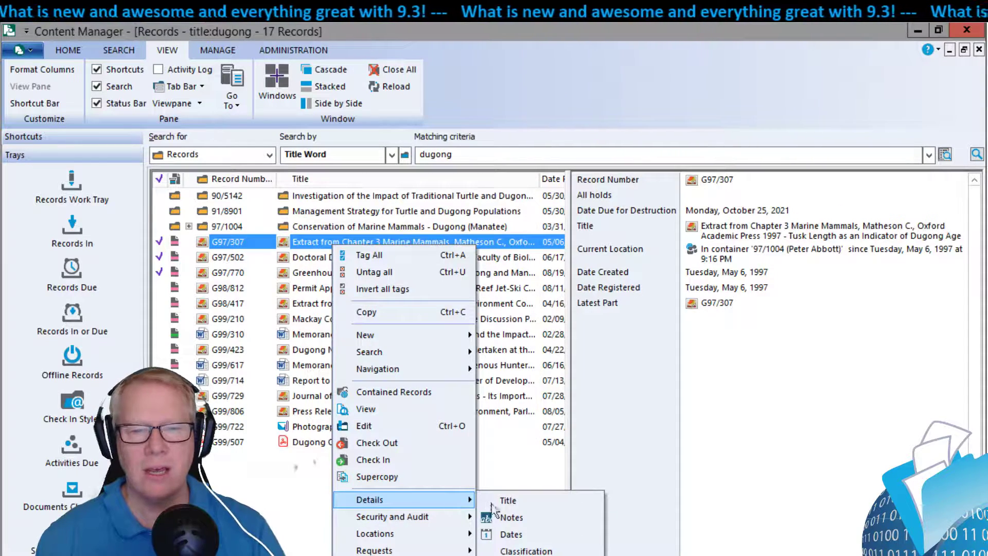
pyautogui.click(527, 498)
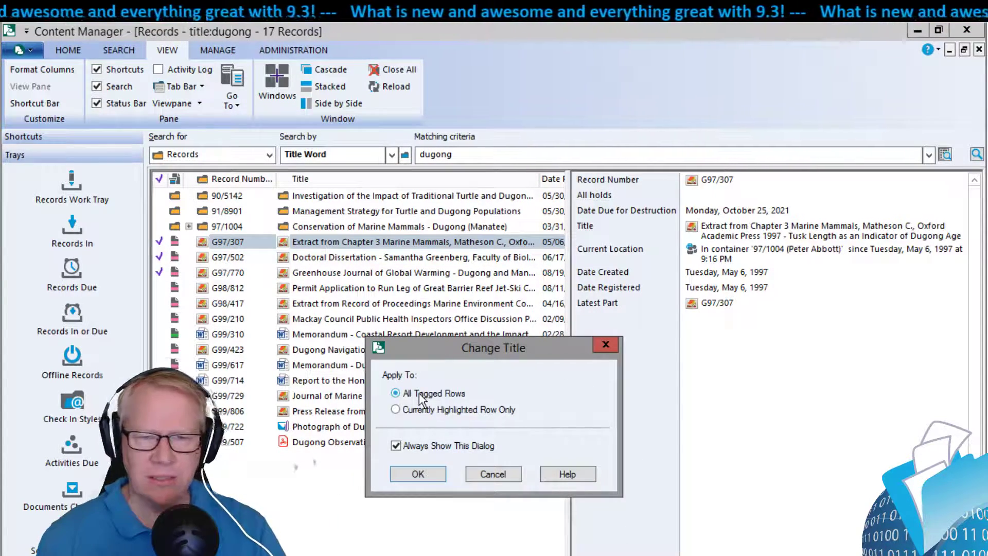
pyautogui.click(412, 474)
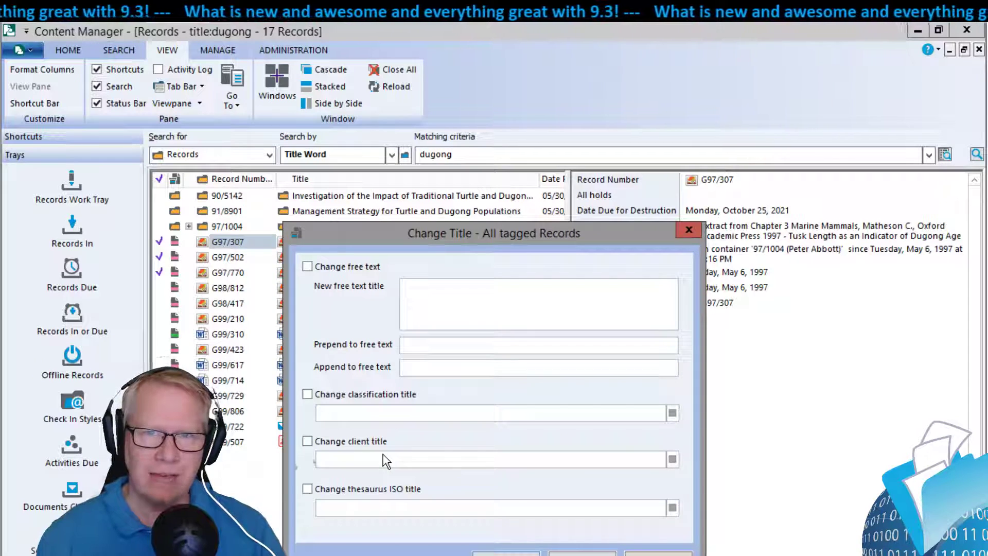
pyautogui.click(340, 267)
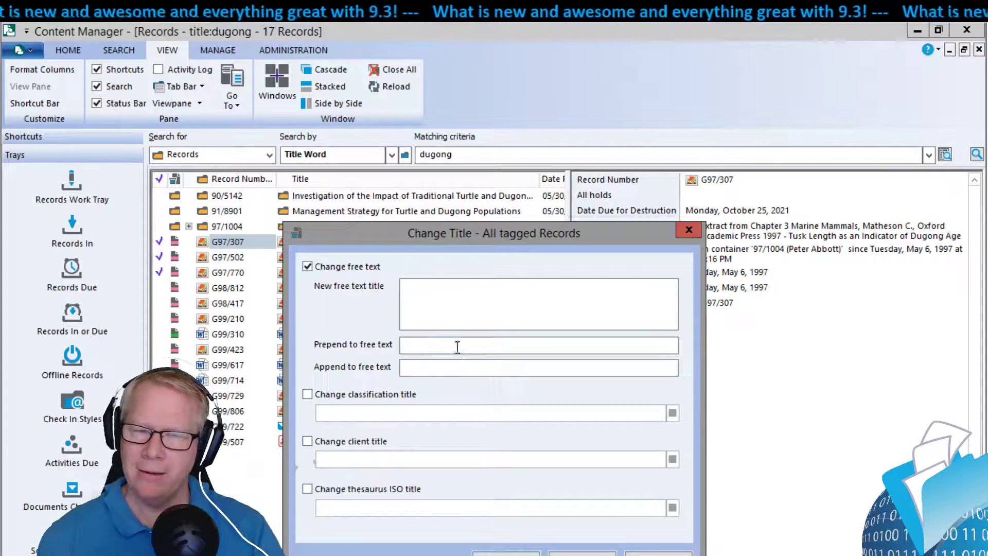
pyautogui.write('OCT 2018 -')
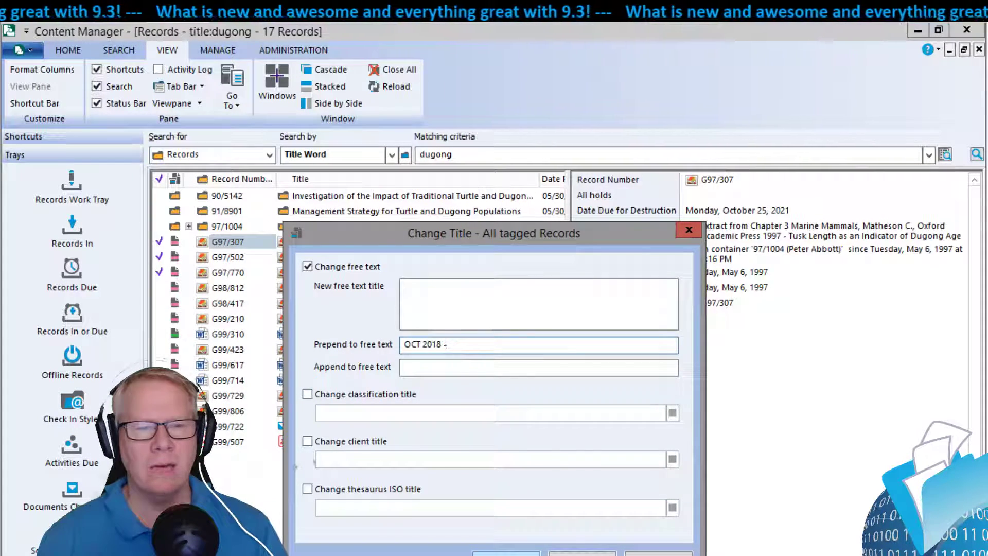
pyautogui.click(507, 553)
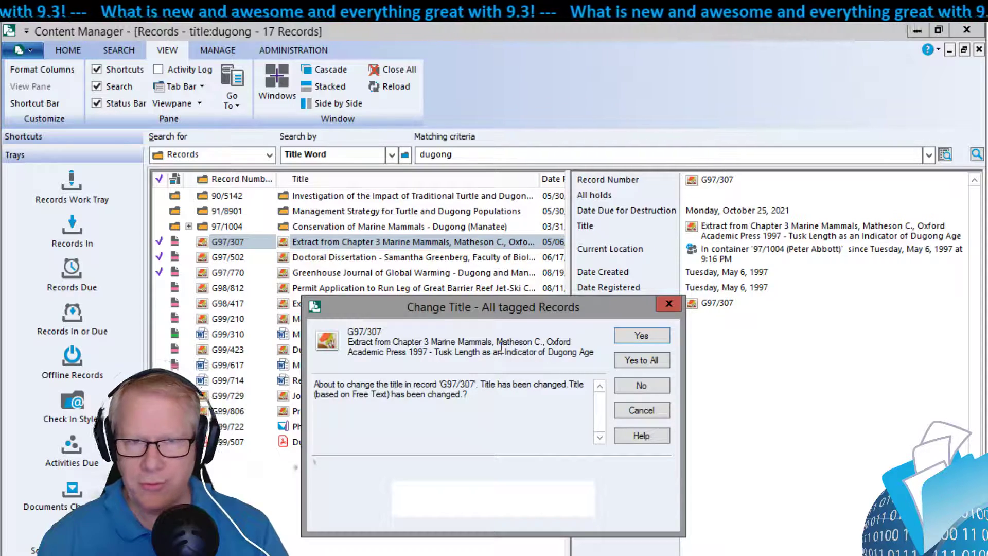
pyautogui.click(642, 338)
pyautogui.click(641, 337)
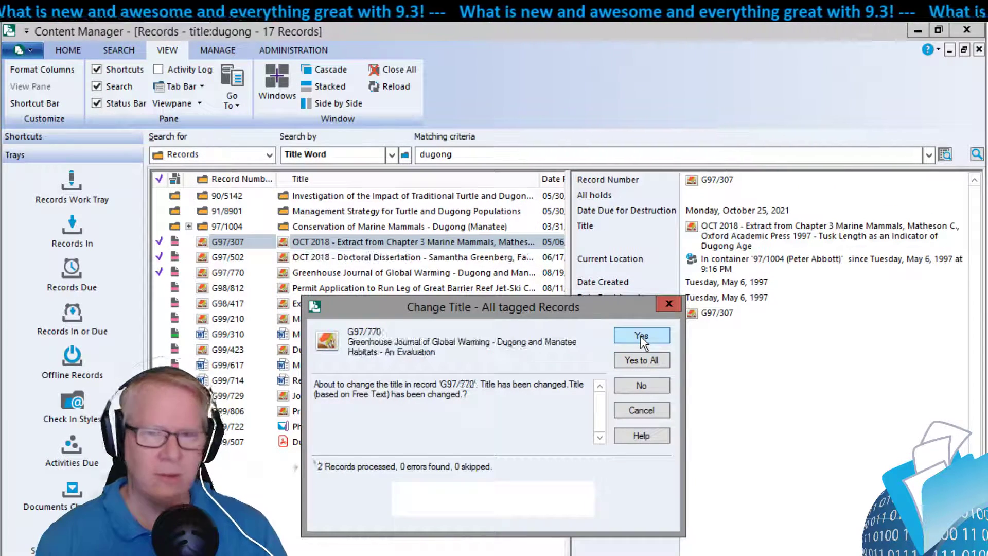
pyautogui.click(641, 337)
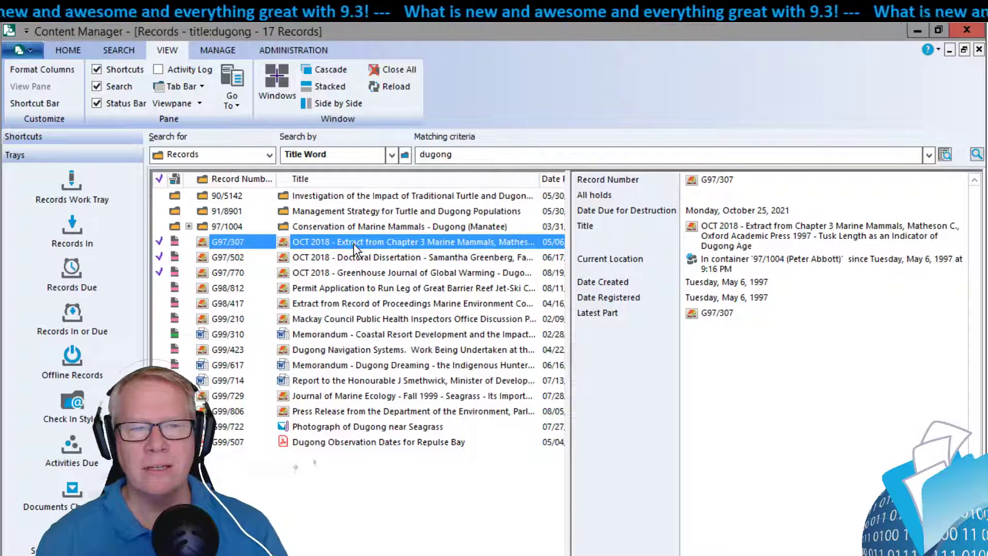
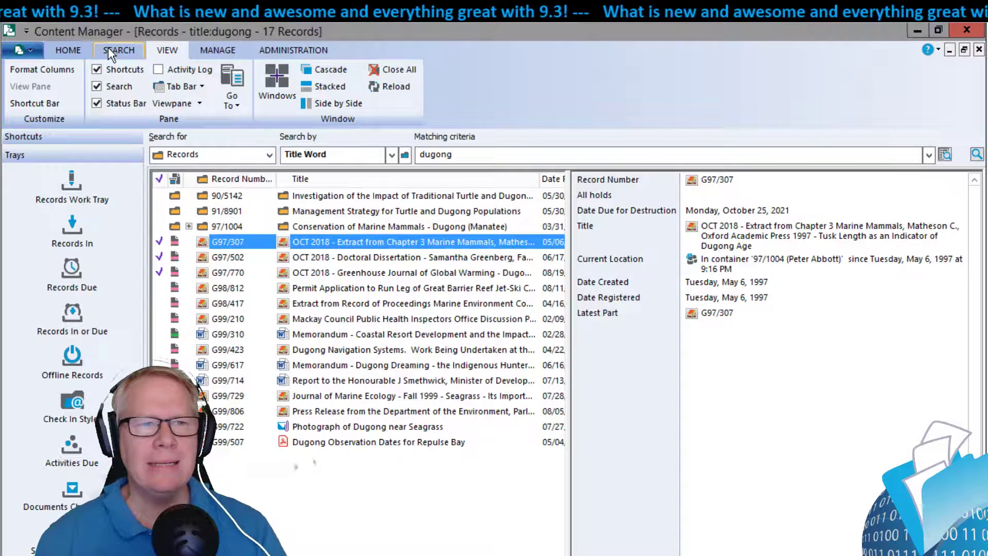
# List the staff locations, view the second staff member's personal details and close them
pyautogui.click(62, 103)
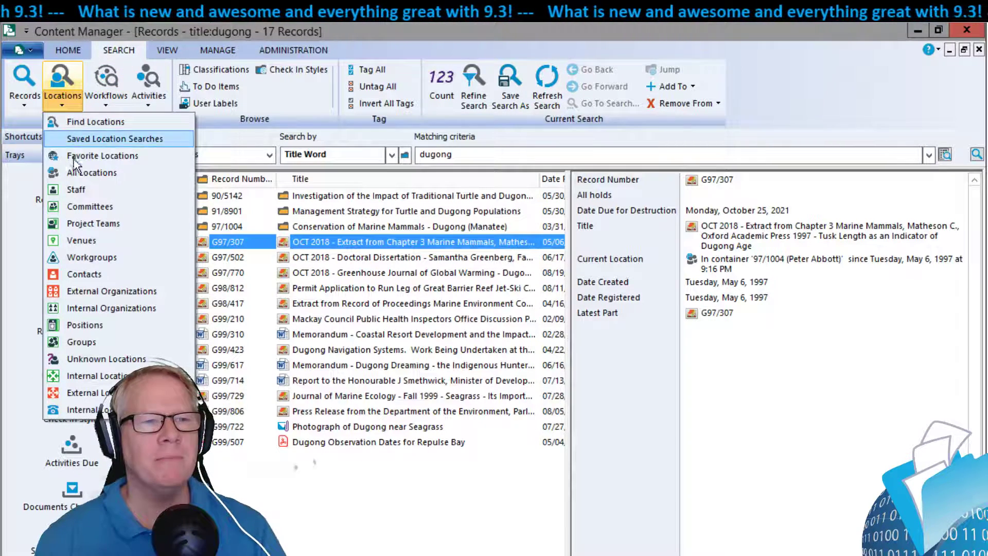
pyautogui.moveTo(78, 189)
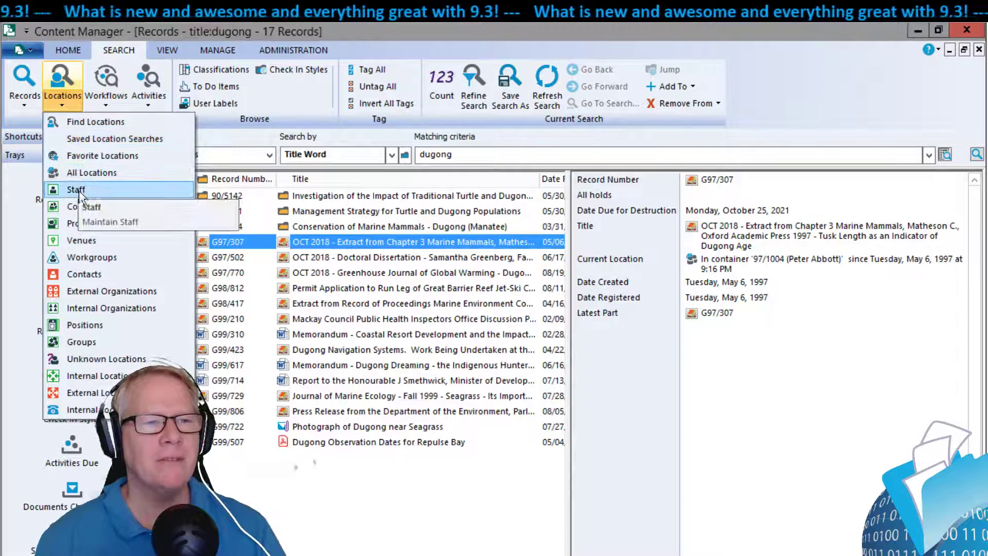
pyautogui.click(113, 190)
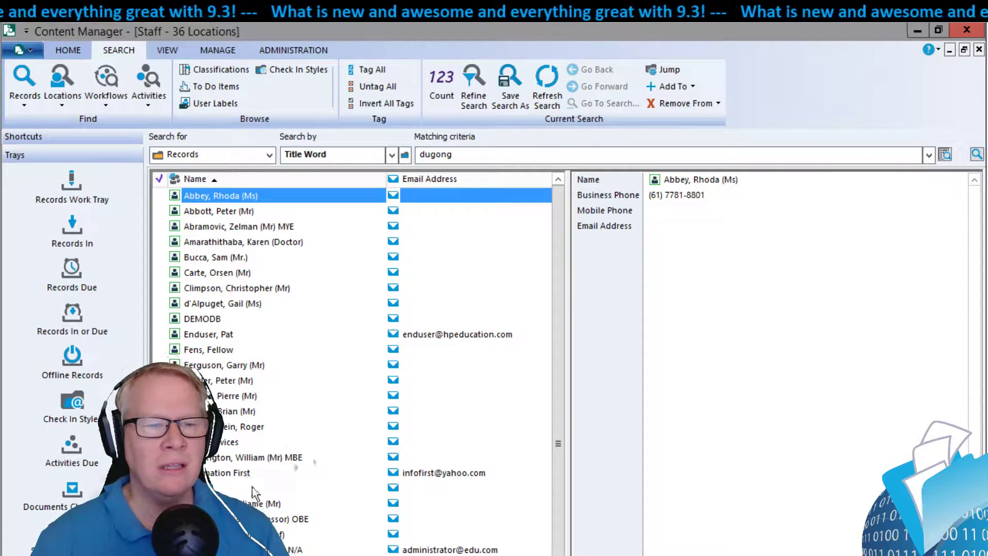
pyautogui.scroll(-1, 230, 323)
pyautogui.scroll(1, 230, 323)
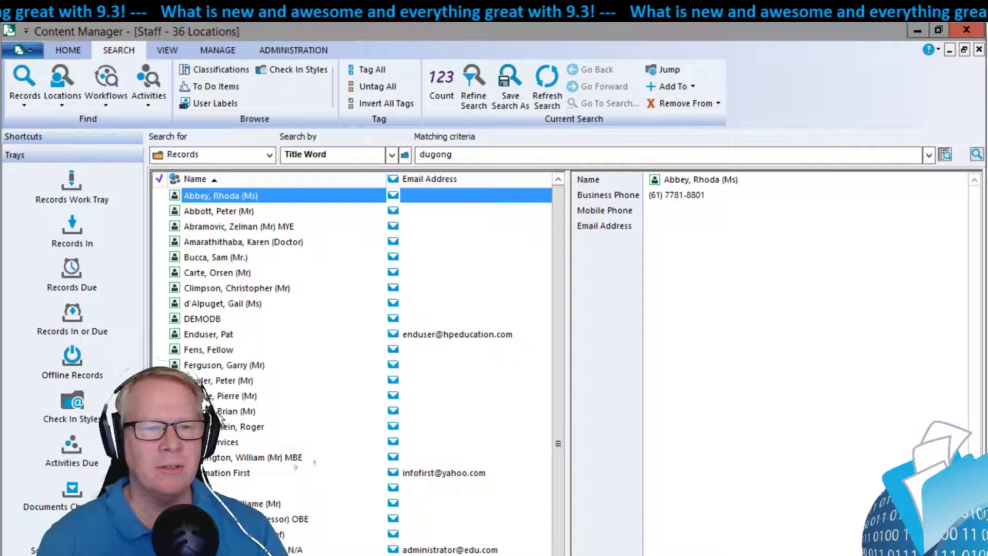
pyautogui.click(223, 210)
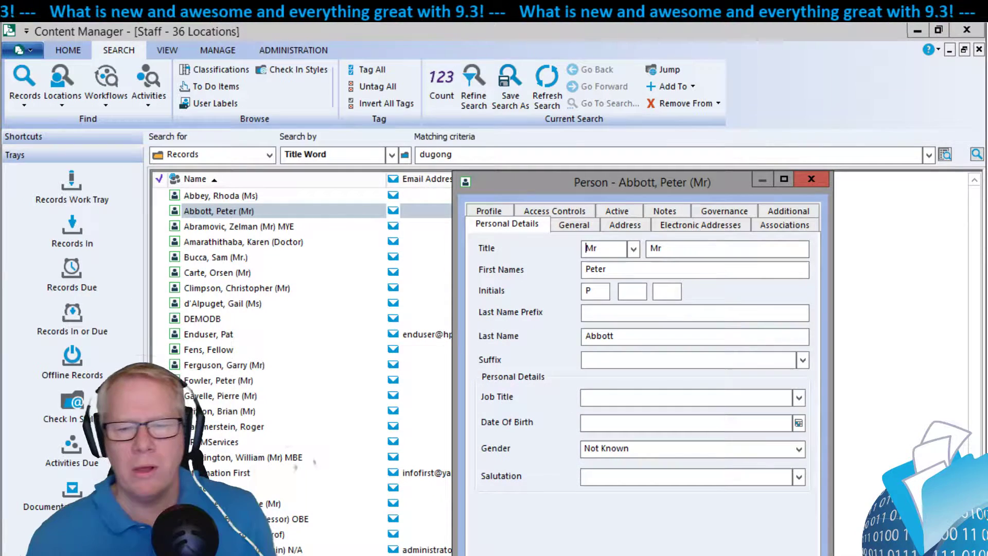
pyautogui.press('Escape')
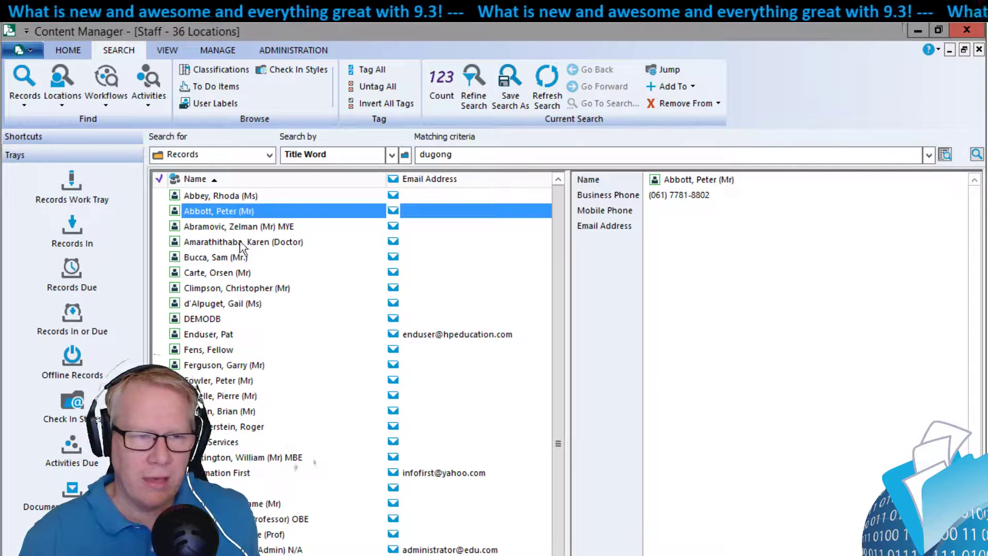
# View the Change Location Type options for the second staff member and cancel them
pyautogui.rightClick(243, 210)
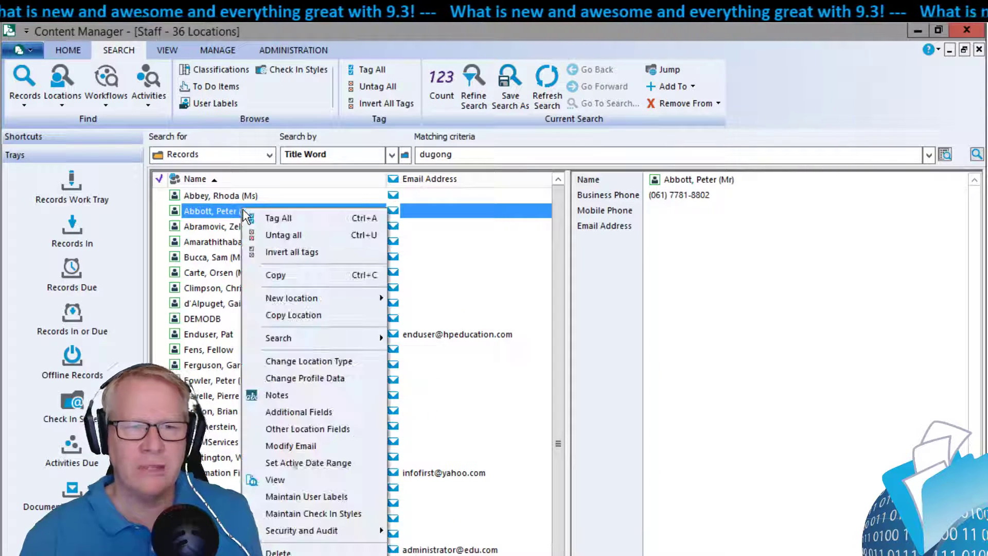
pyautogui.click(319, 362)
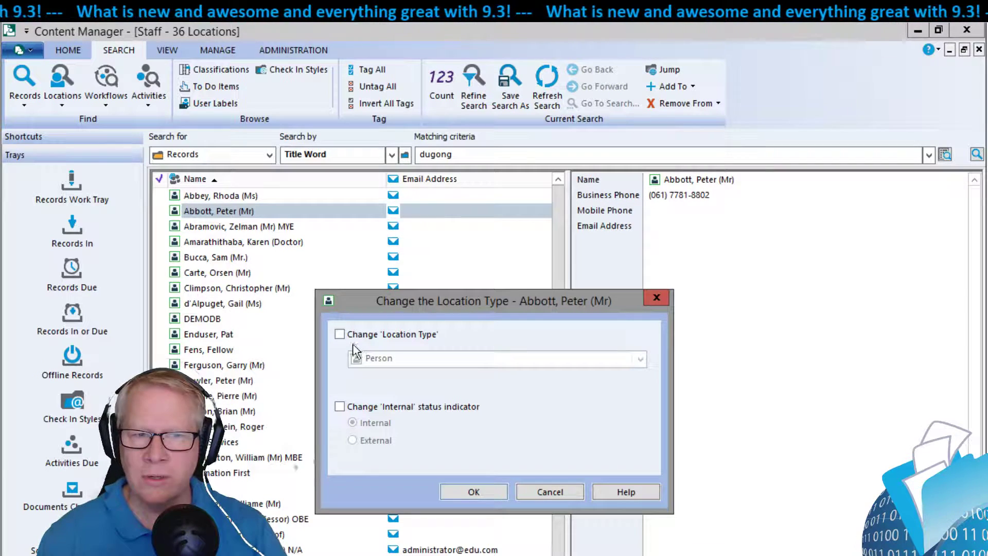
pyautogui.click(550, 491)
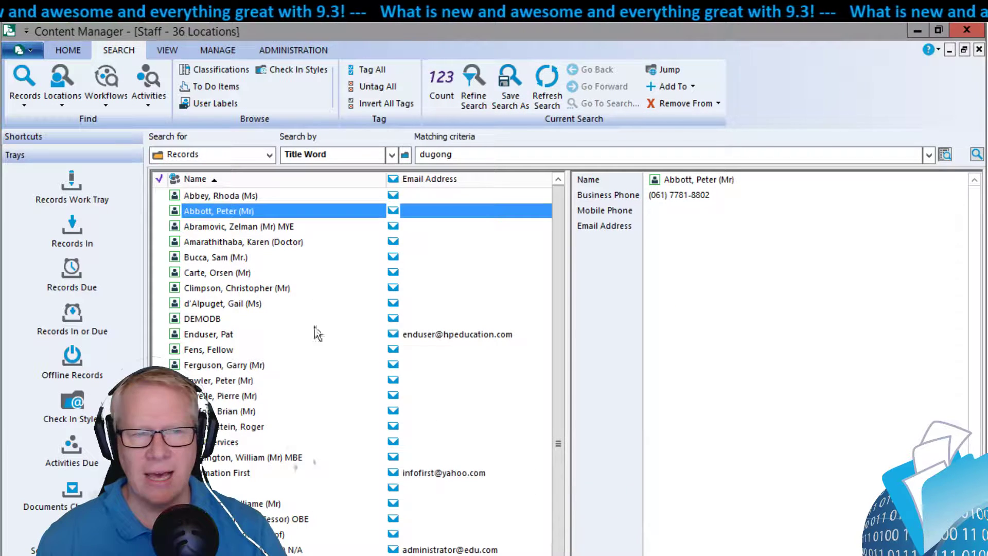
# Tag the second, third and fifth staff members, try changing the Internal status indicator for all tagged rows, and cancel
pyautogui.click(159, 226)
pyautogui.click(160, 257)
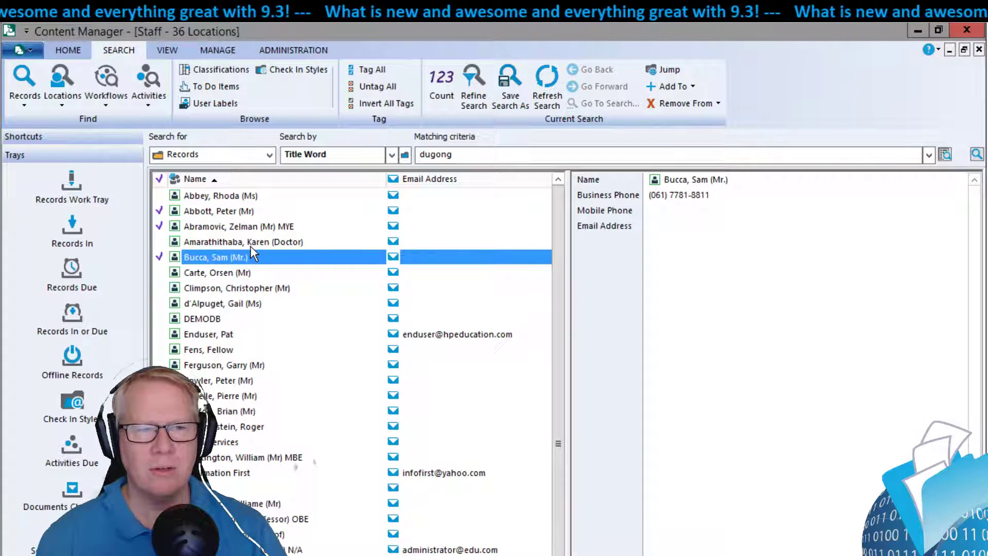
pyautogui.rightClick(250, 244)
pyautogui.click(316, 399)
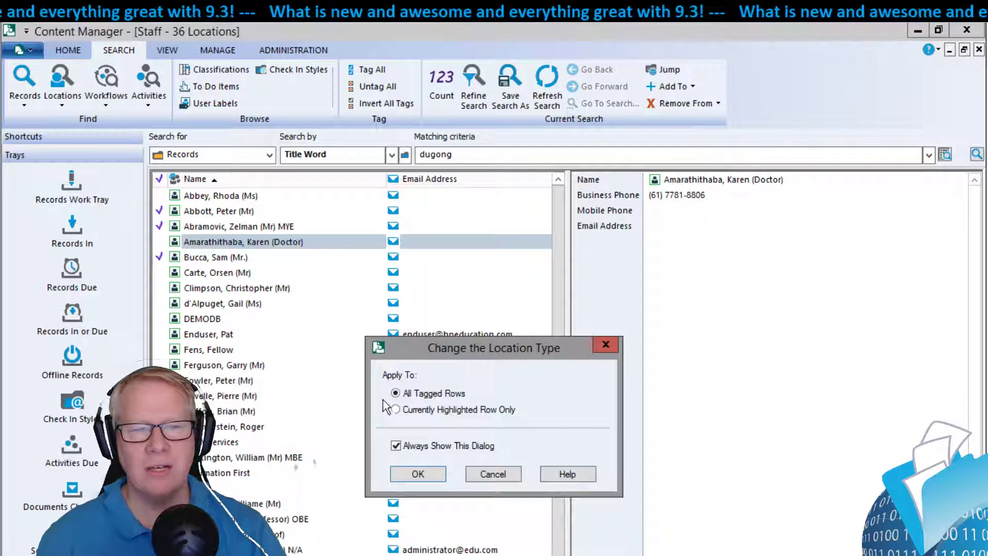
pyautogui.click(422, 474)
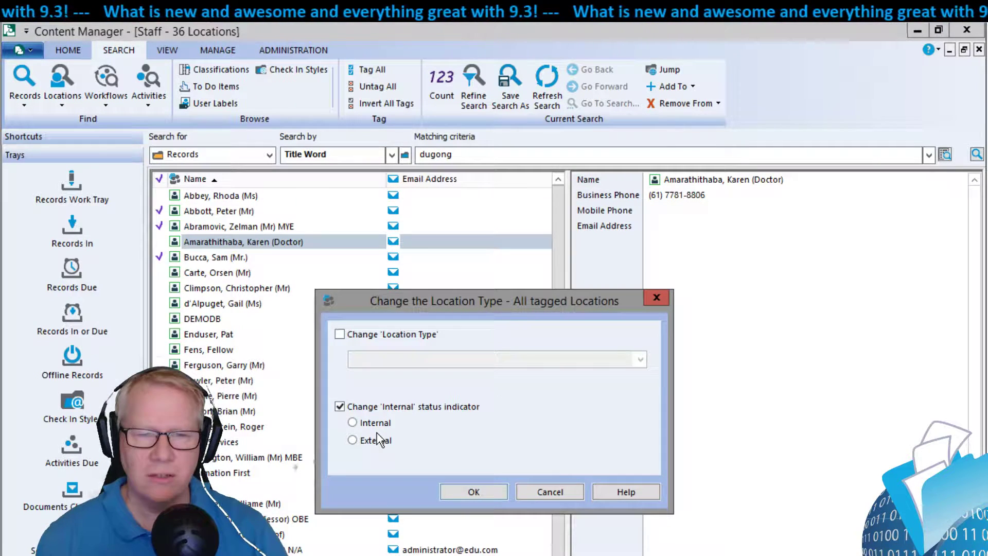
pyautogui.click(546, 492)
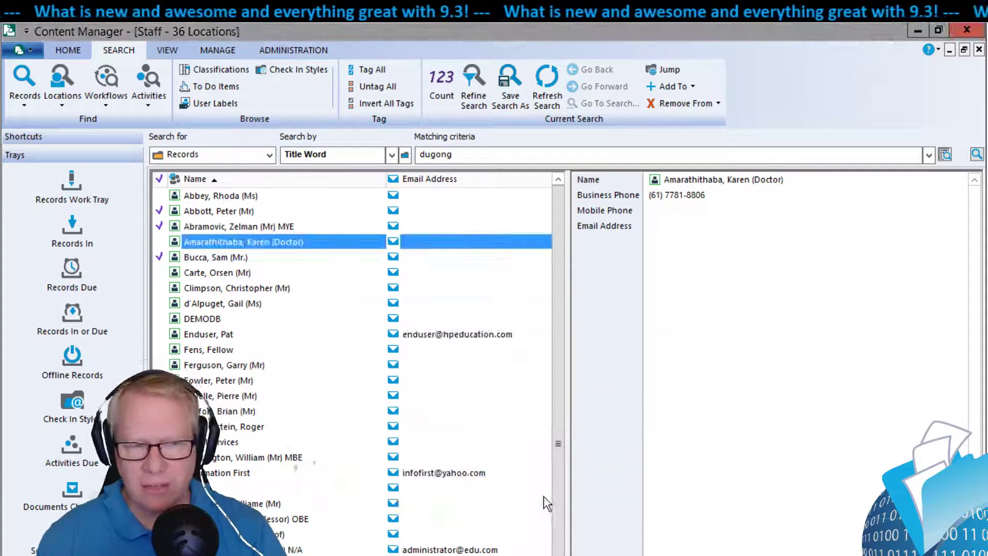
# Remove the tags from the three tagged staff members
pyautogui.click(159, 257)
pyautogui.click(159, 226)
pyautogui.click(159, 211)
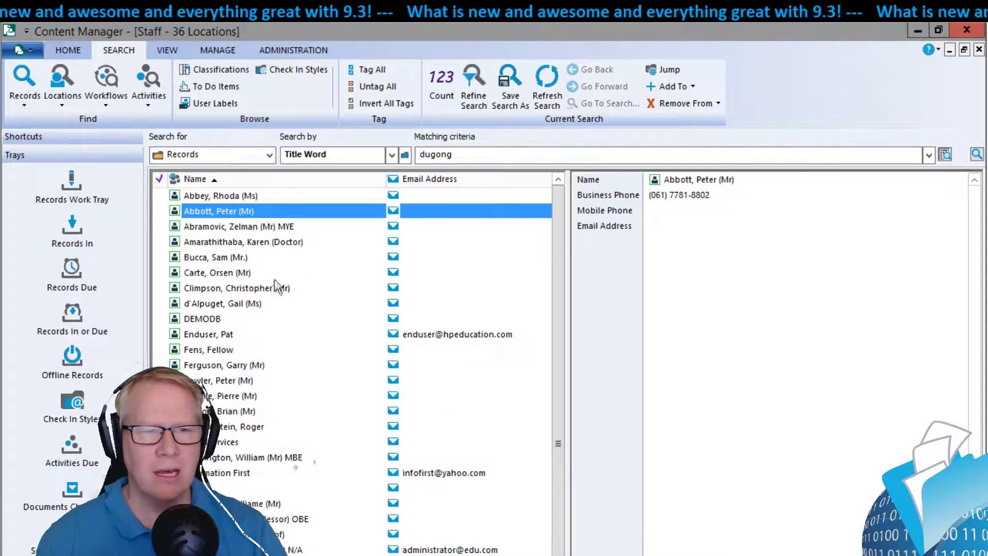
pyautogui.scroll(-1, 320, 498)
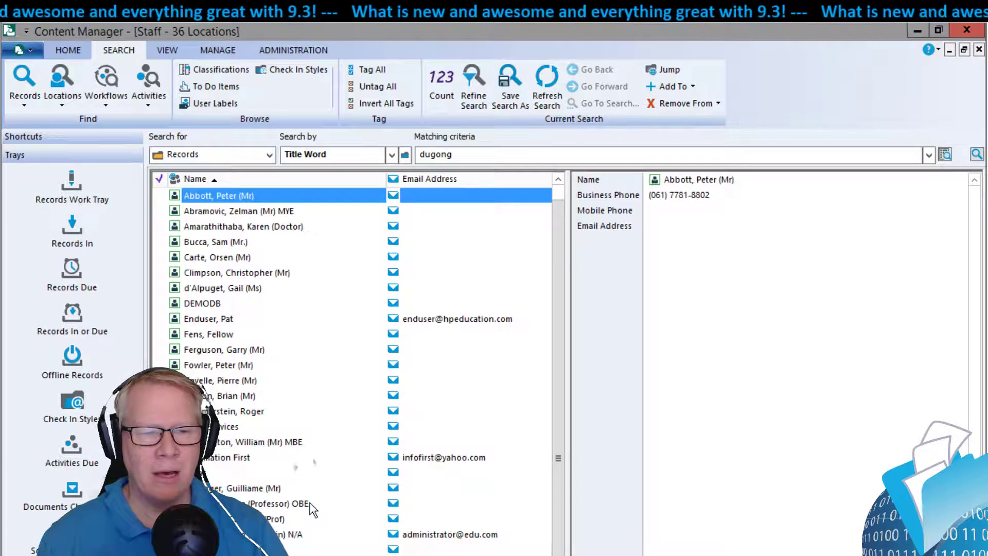
pyautogui.scroll(1, 306, 523)
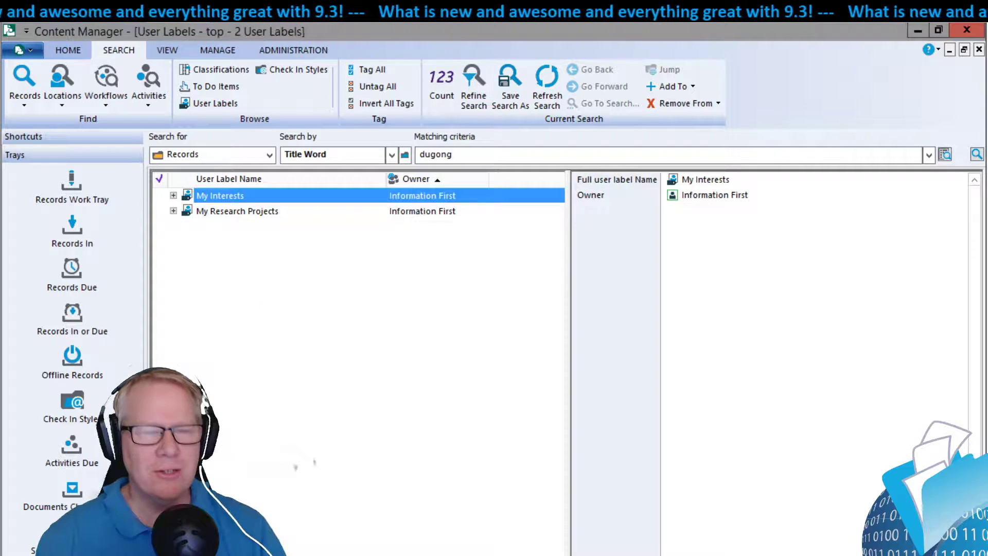
# Expand both top-level user labels and move the Dugongs label from My Interests to My Research Projects
pyautogui.click(174, 196)
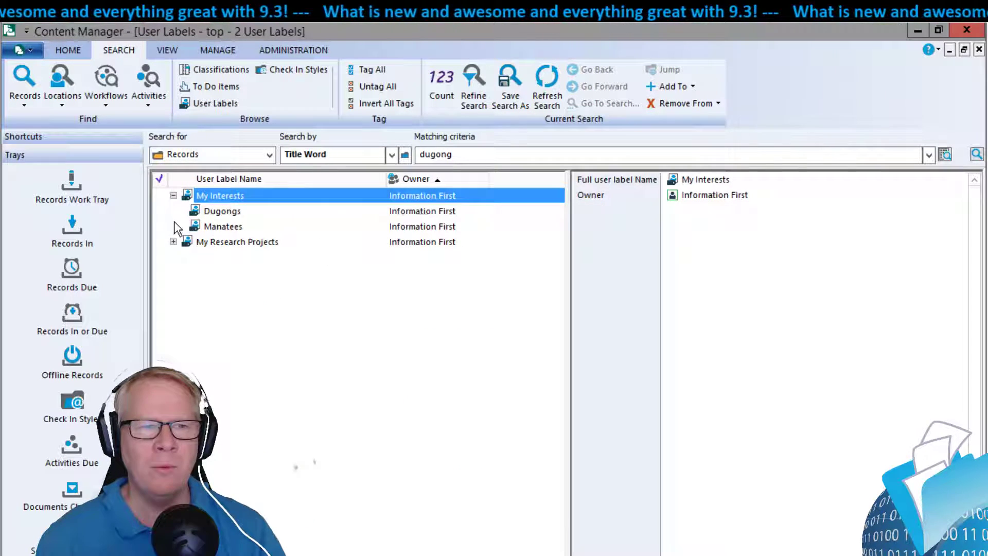
pyautogui.click(174, 242)
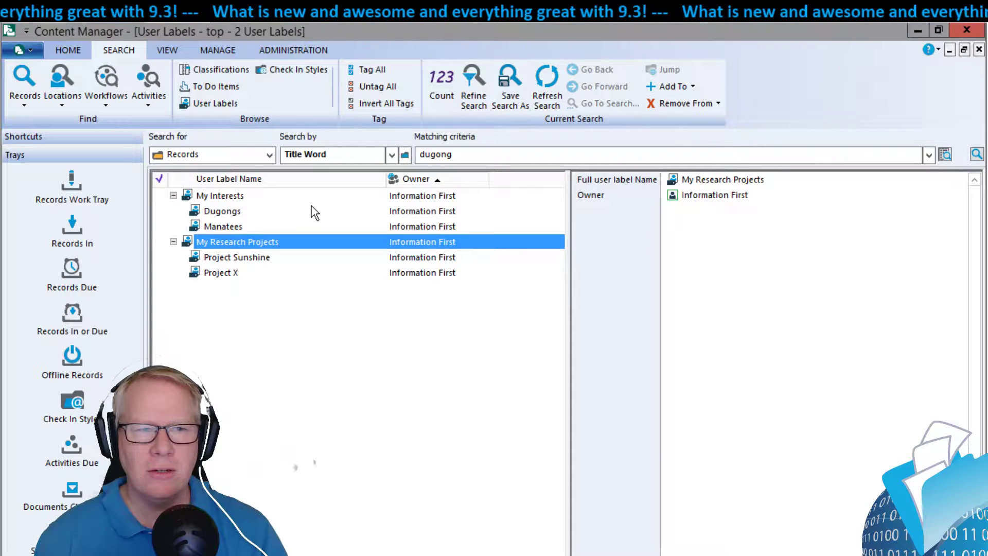
pyautogui.click(239, 213)
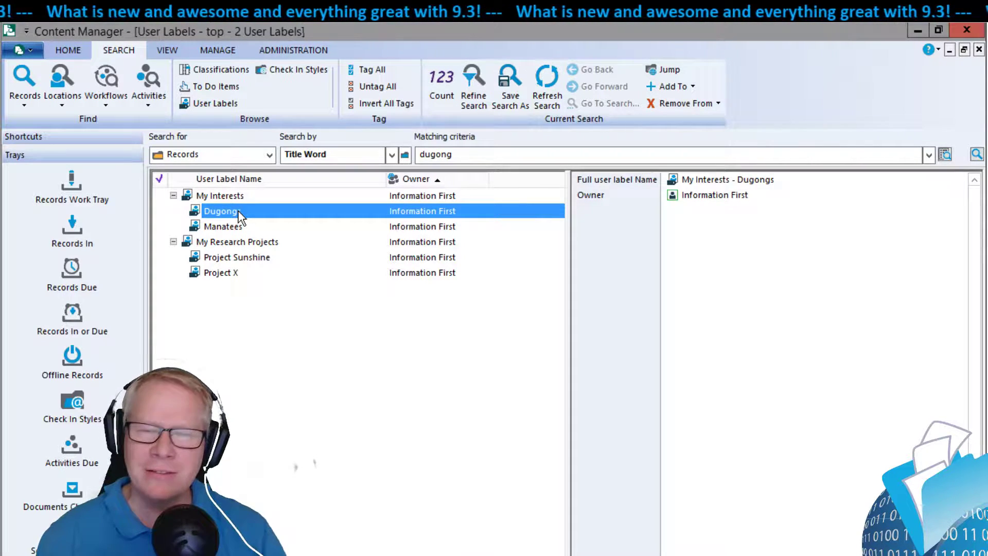
pyautogui.moveTo(238, 210); pyautogui.dragTo(264, 242)
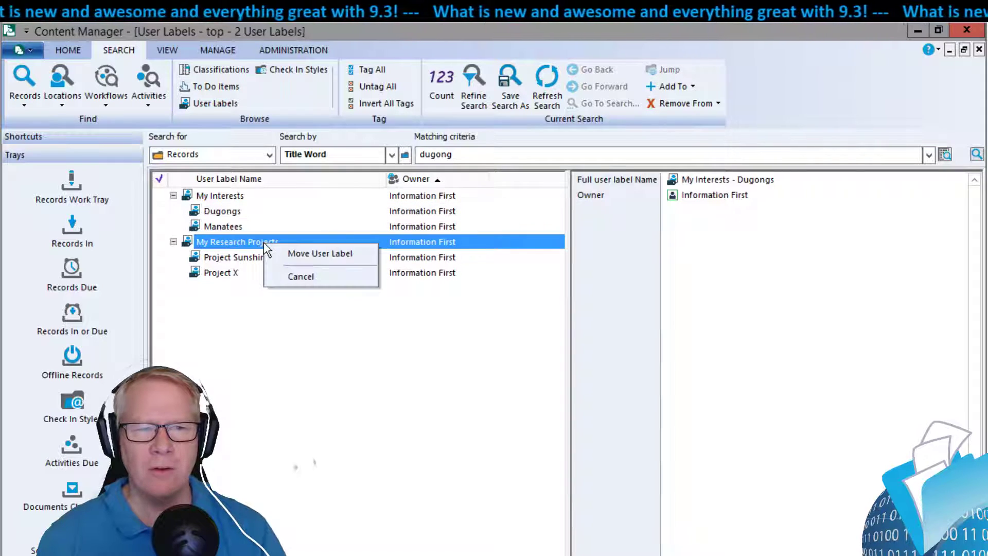
pyautogui.click(306, 252)
pyautogui.click(178, 215)
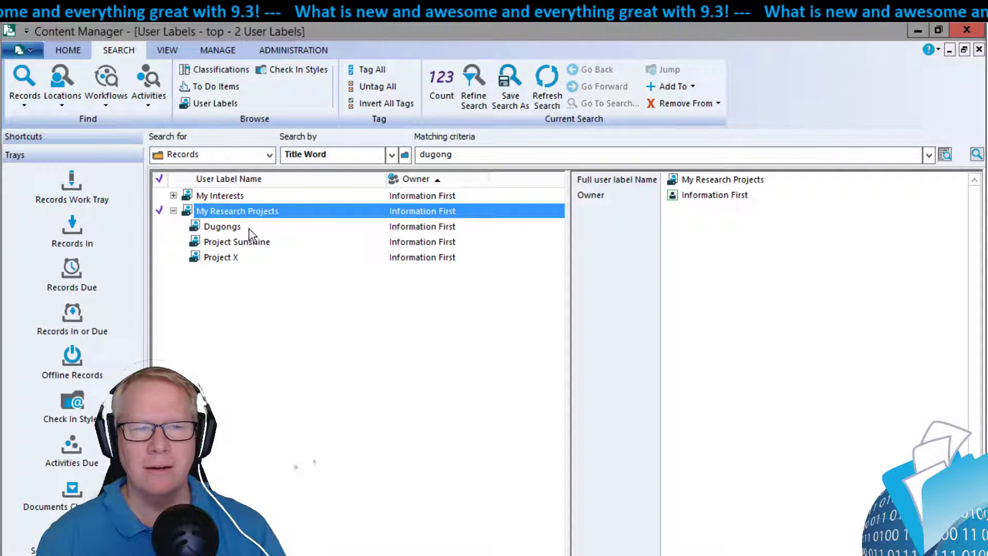
pyautogui.click(227, 227)
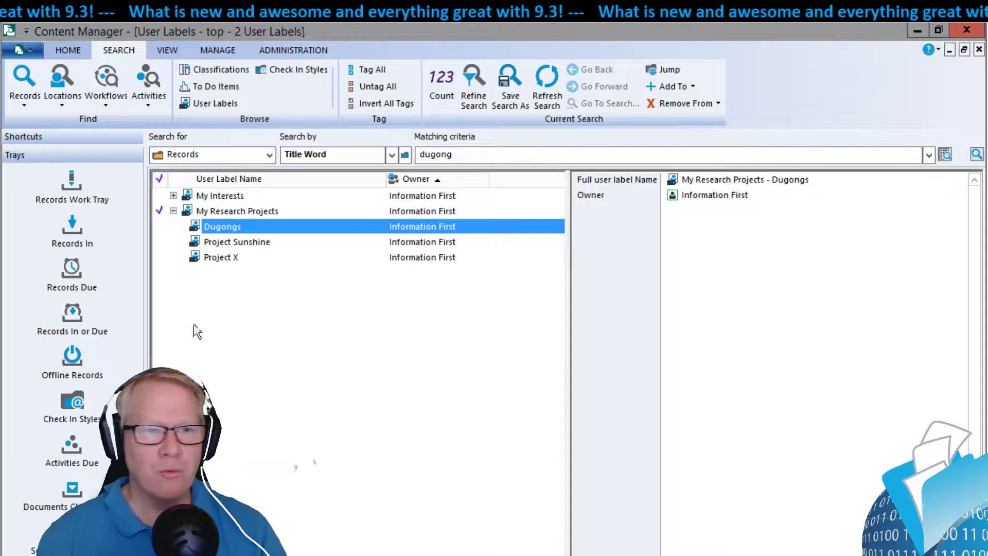
# Untag and collapse the My Research Projects label, and rerun the record search for title word "dugong"
pyautogui.click(161, 212)
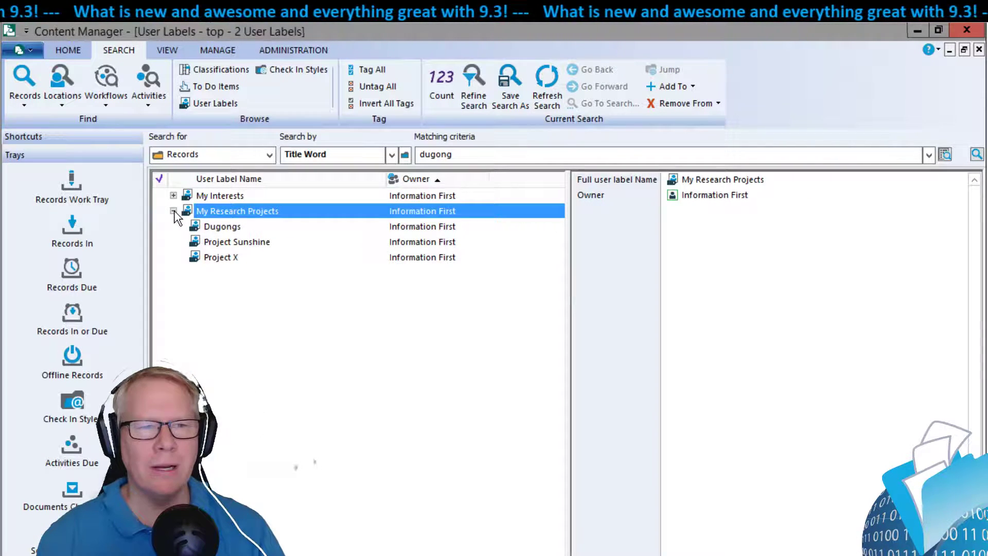
pyautogui.click(174, 211)
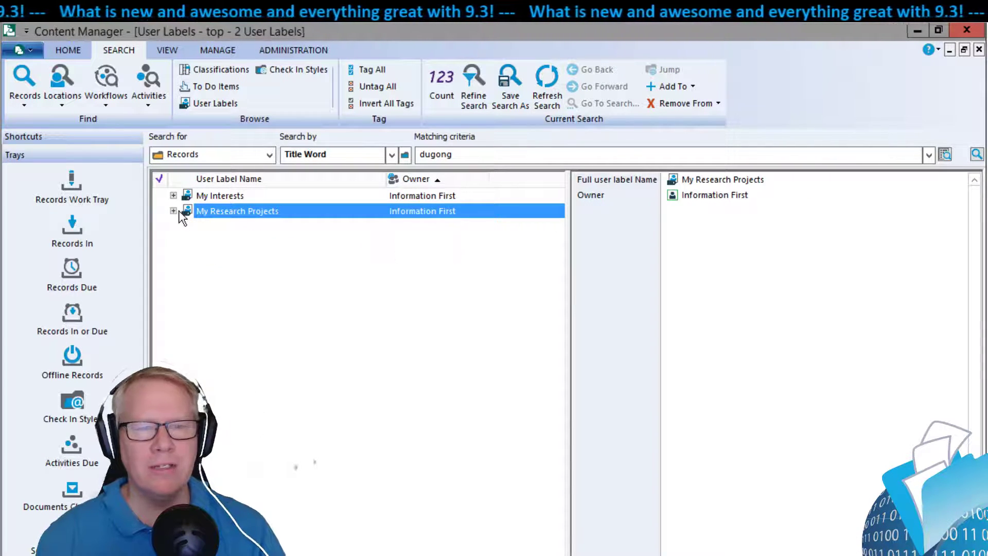
pyautogui.click(975, 155)
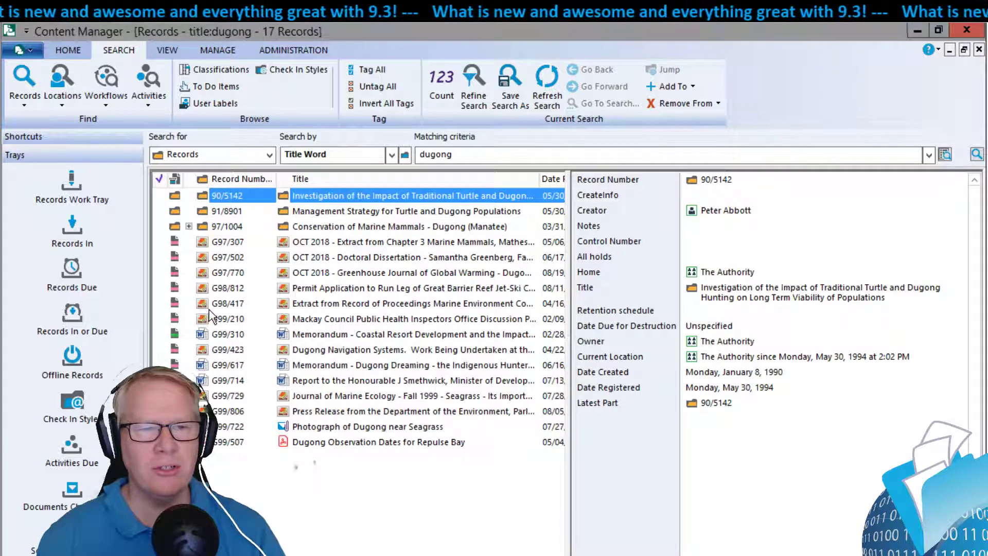
# Open the record number settings of record G98/417 and close them without changes
pyautogui.rightClick(221, 304)
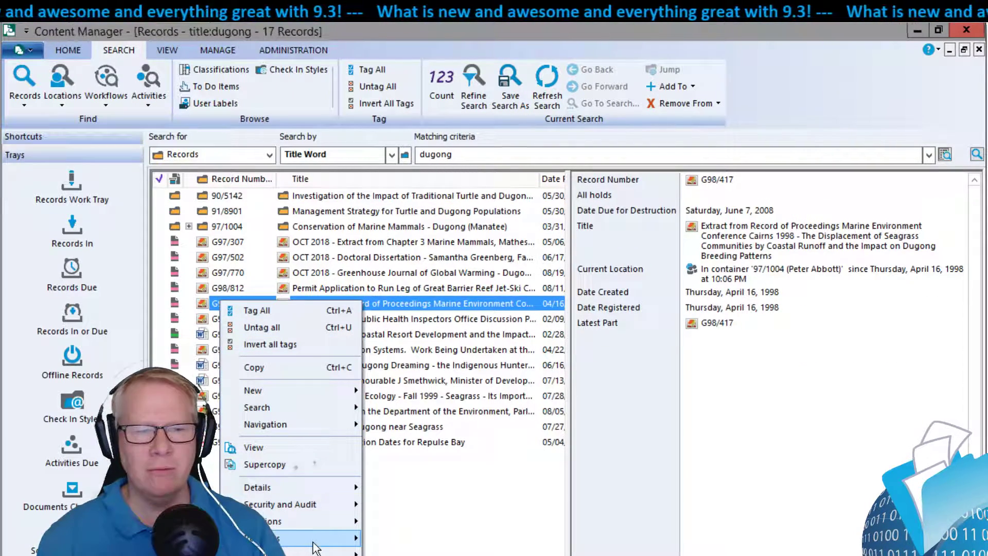
pyautogui.moveTo(314, 554)
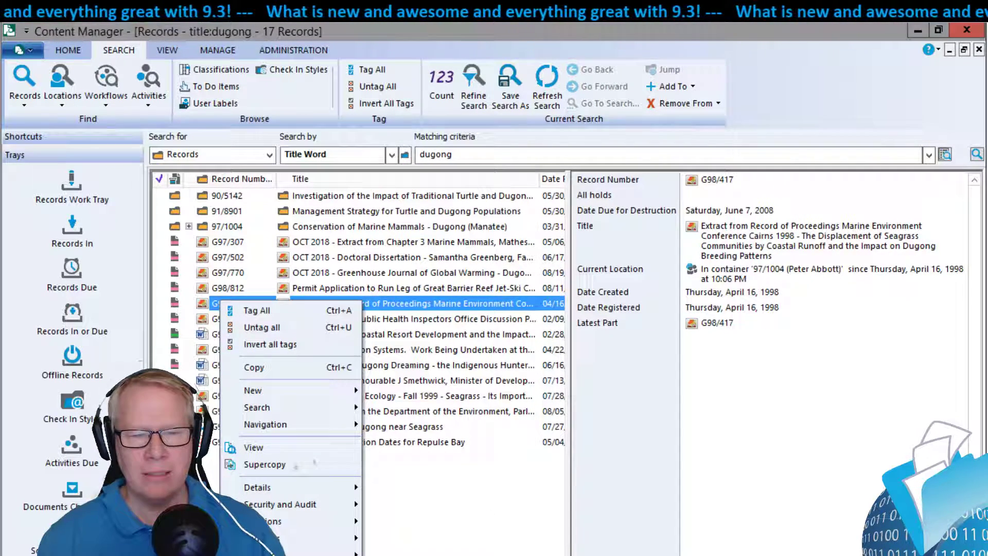
pyautogui.click(314, 553)
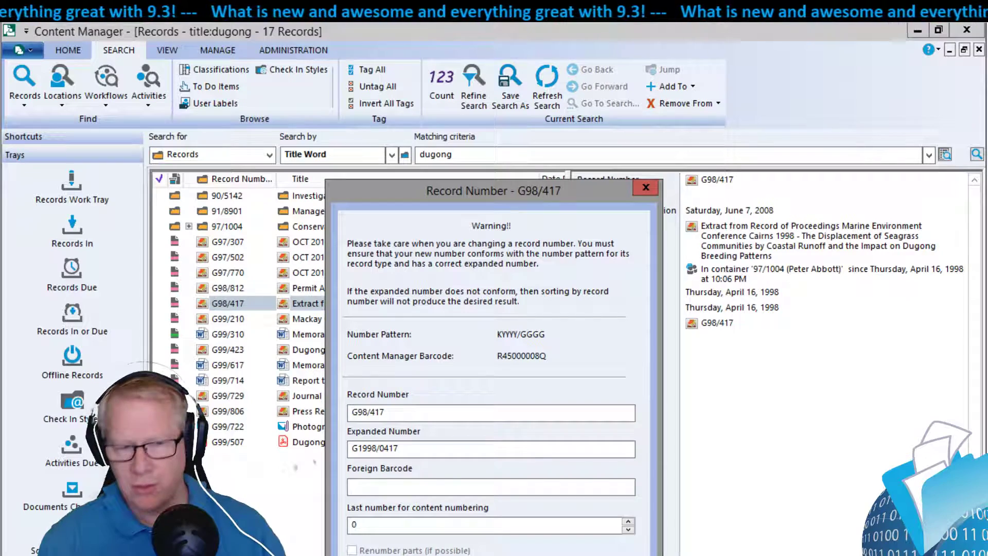
pyautogui.press('Escape')
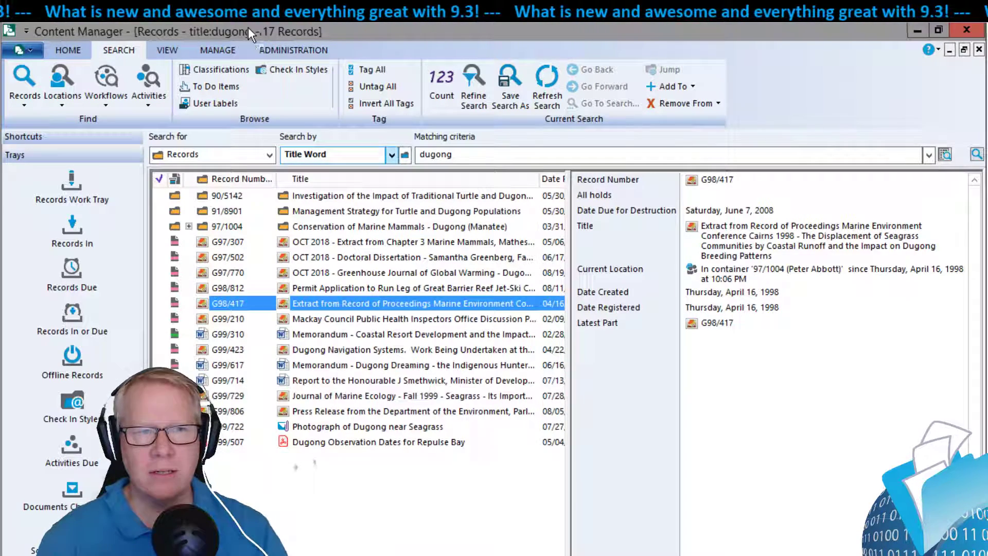
# List all record types, and return to the record search for title word "dugong"
pyautogui.click(199, 51)
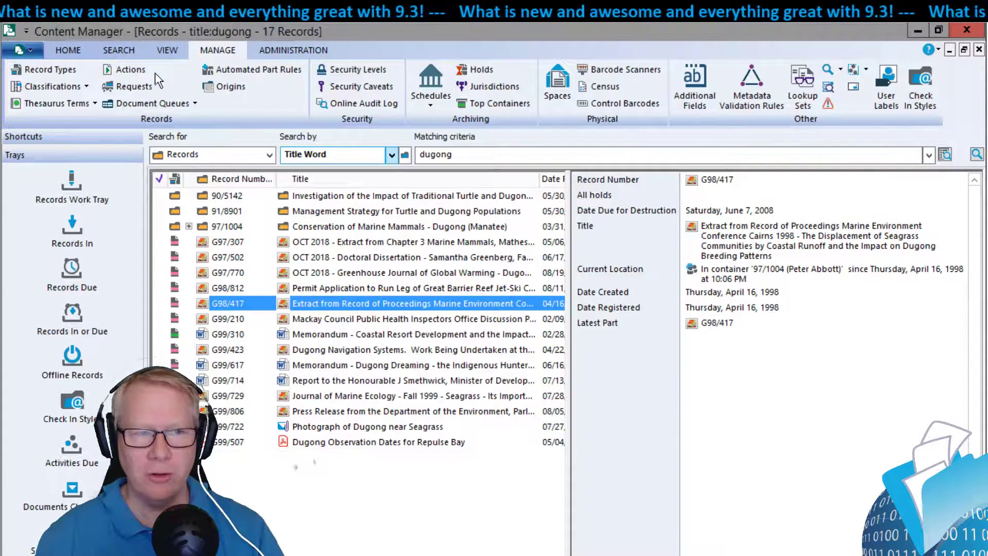
pyautogui.click(48, 67)
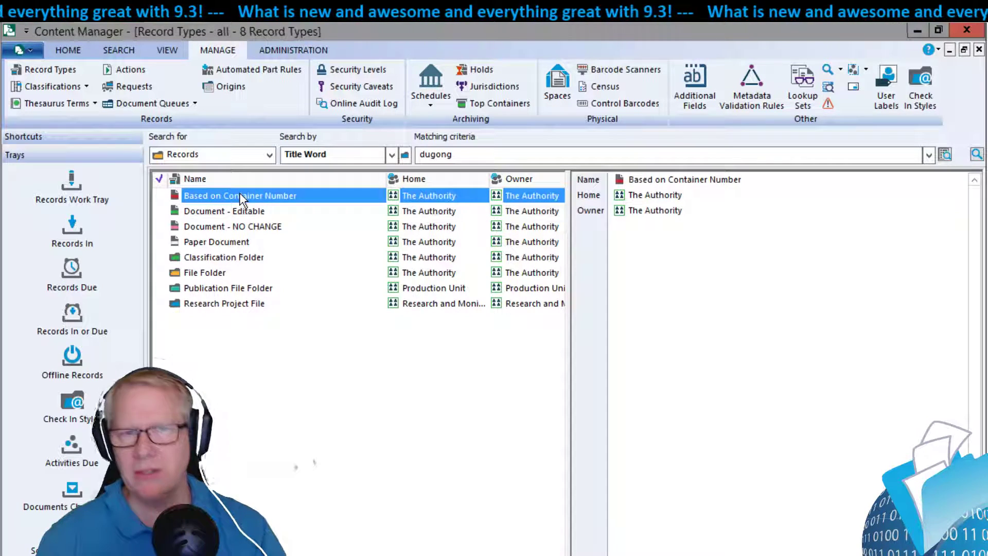
pyautogui.click(978, 155)
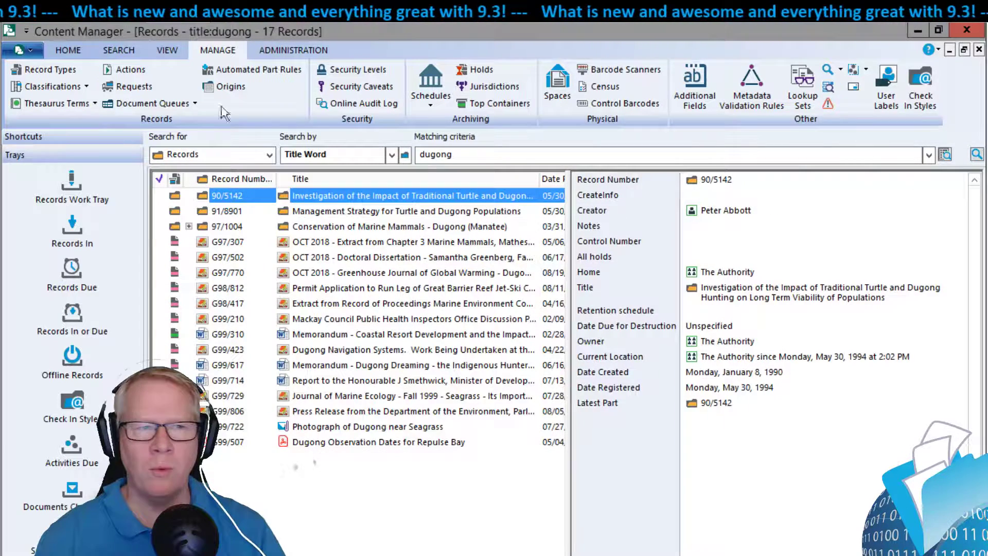
# Close all open windows and start a new record of type Based on Container Number
pyautogui.click(175, 50)
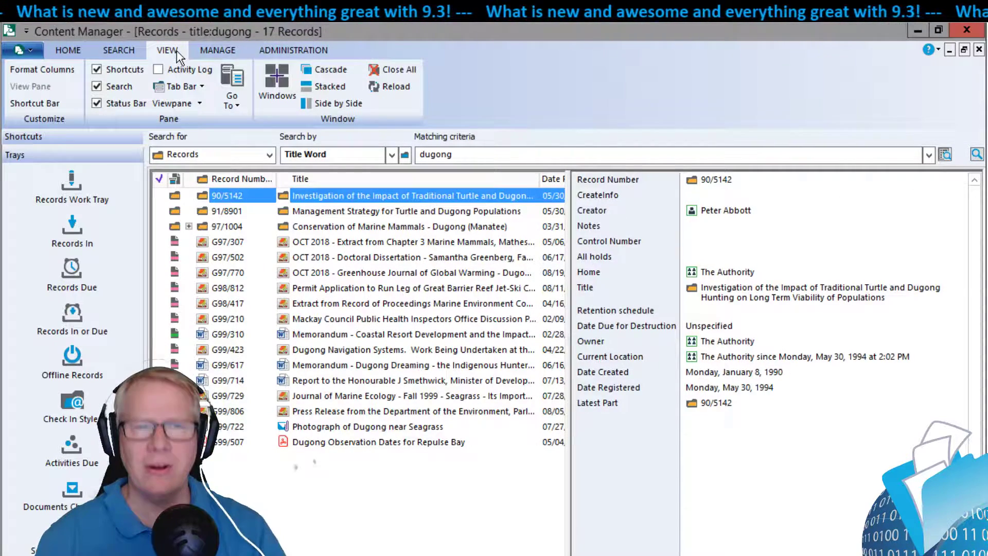
pyautogui.click(407, 68)
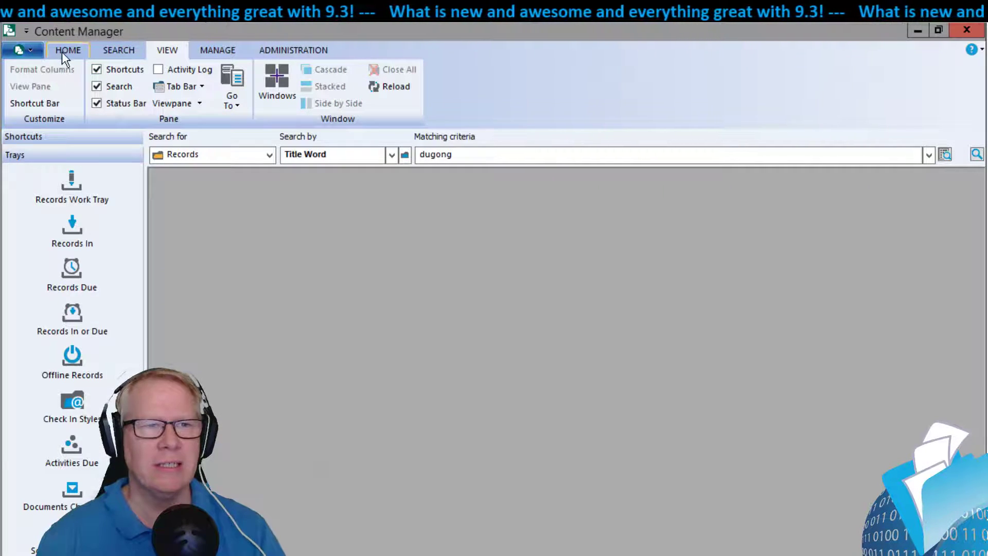
pyautogui.click(67, 50)
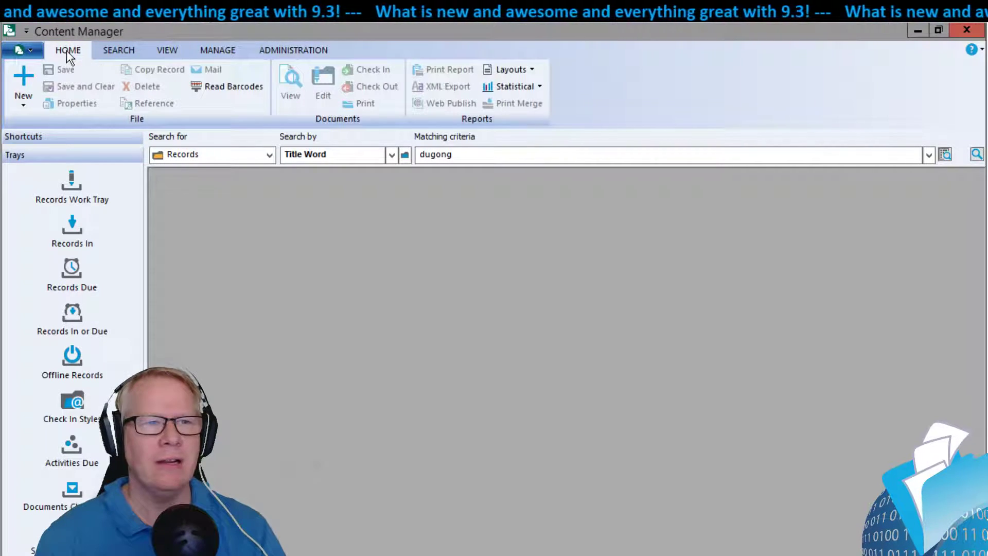
pyautogui.click(24, 80)
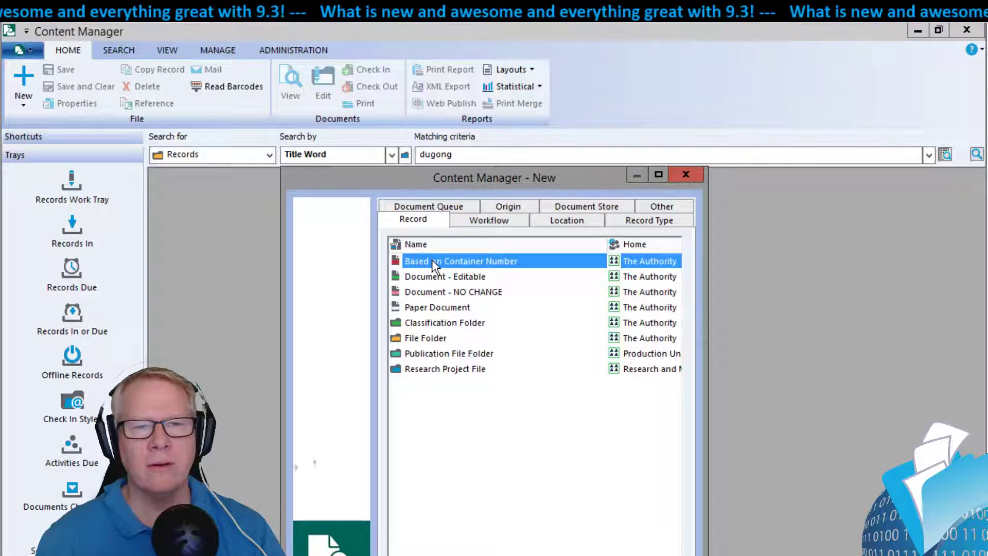
pyautogui.doubleClick(432, 261)
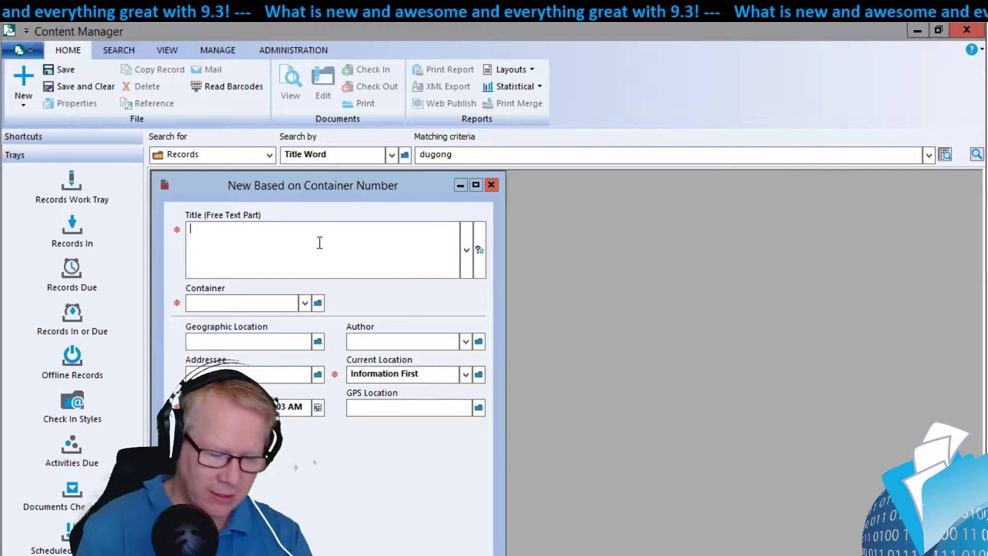
# Title the record "New Video Demo", assign container 18/6 - First Metro Folder, and save it
pyautogui.write('New Video Demo')
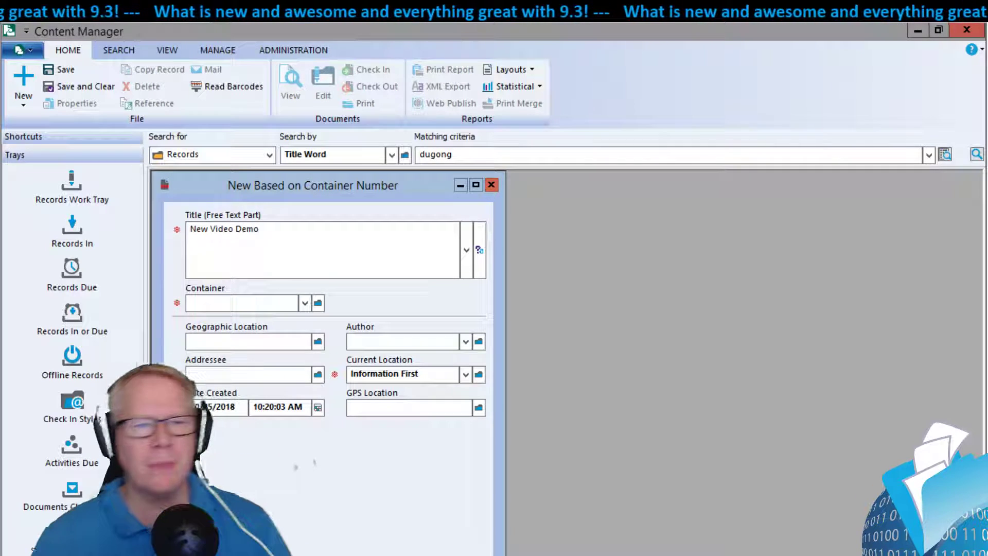
pyautogui.click(305, 304)
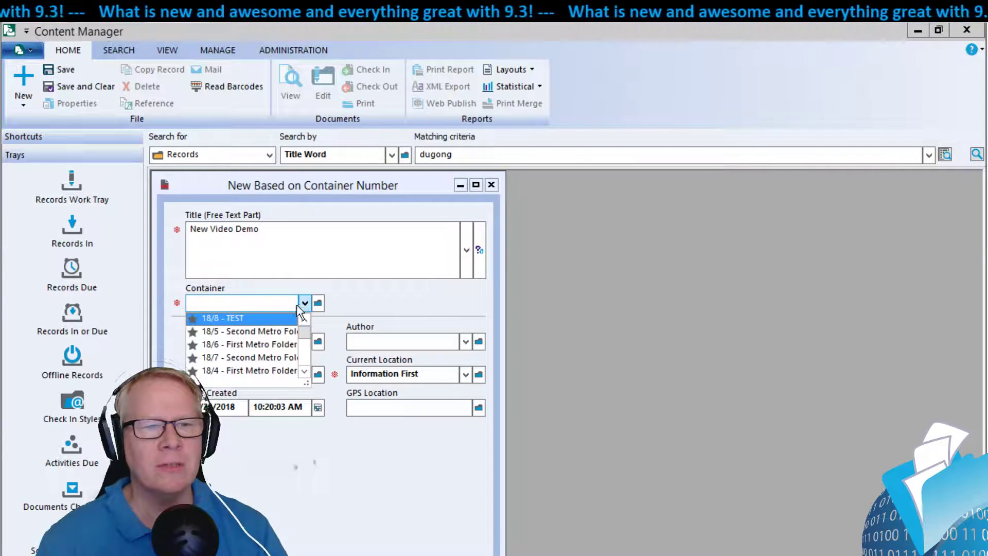
pyautogui.click(247, 343)
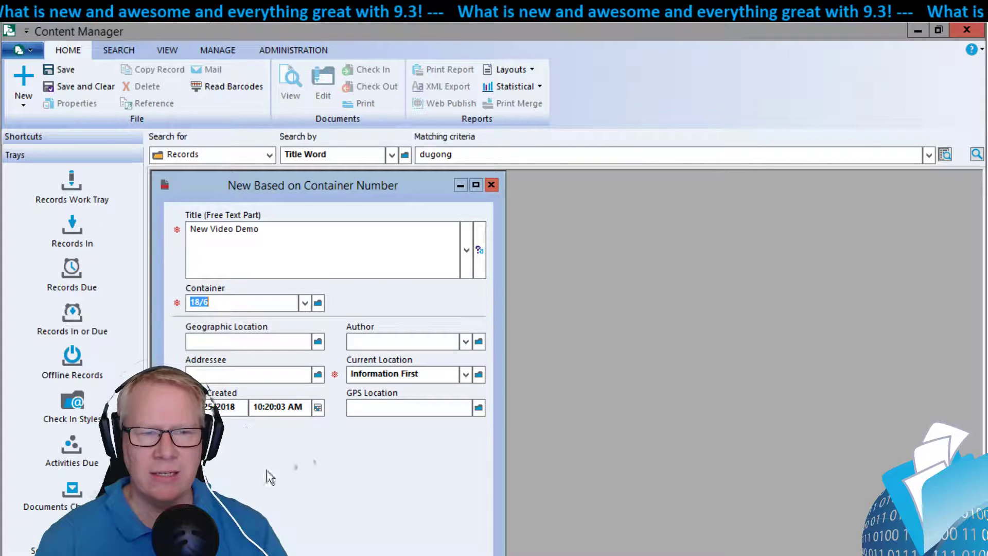
pyautogui.press('Tab')
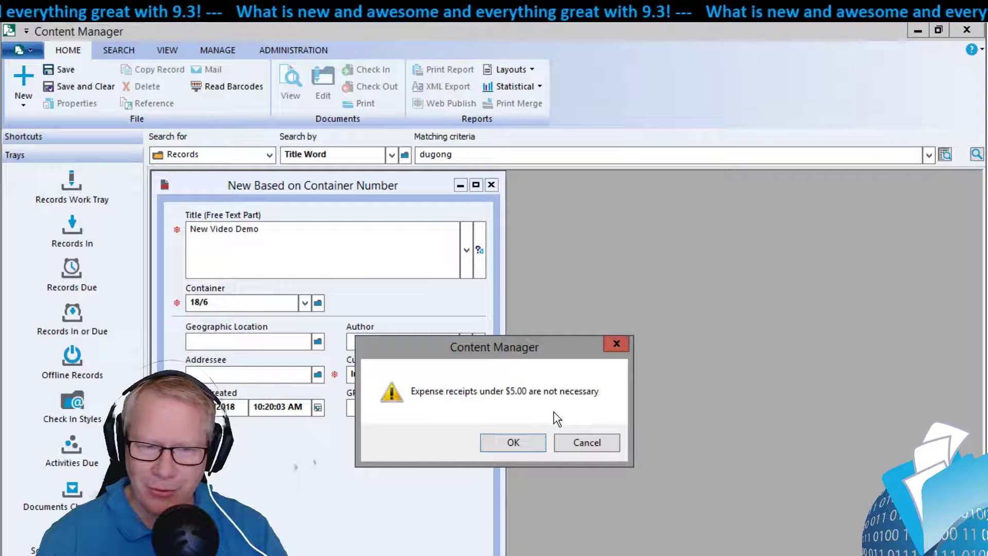
pyautogui.click(513, 443)
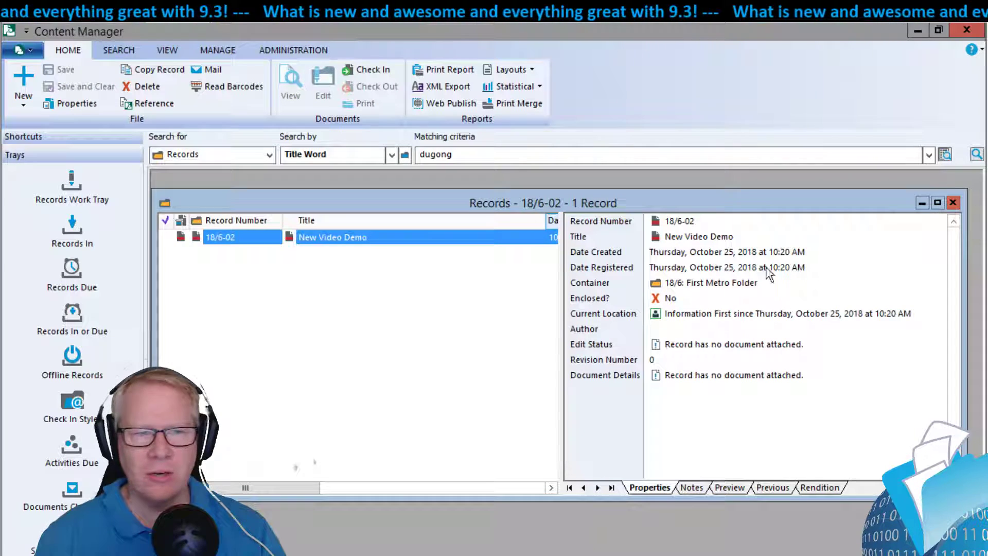
# Change the container of the New Video Demo record to 18/3 and close its record window
pyautogui.rightClick(255, 235)
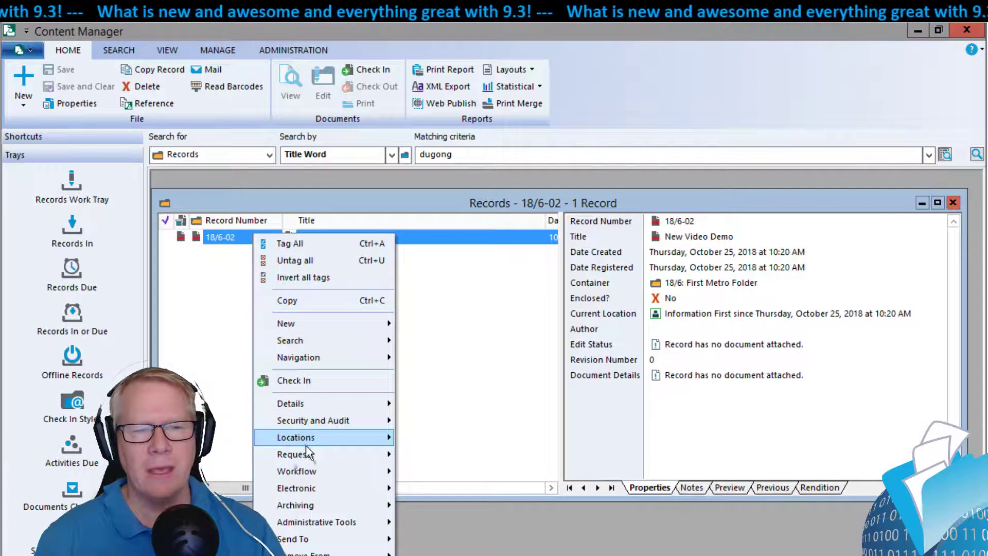
pyautogui.moveTo(313, 455)
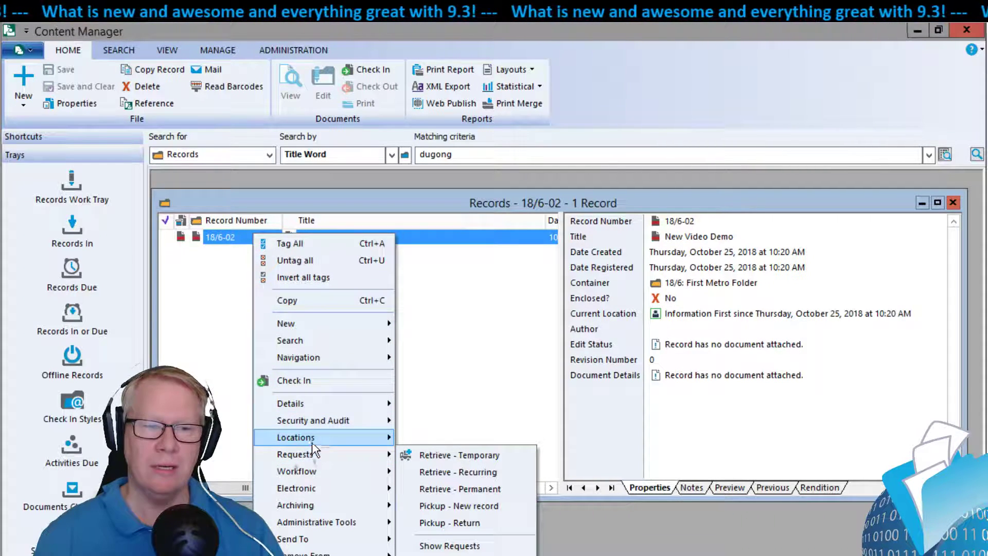
pyautogui.moveTo(361, 437)
pyautogui.click(442, 437)
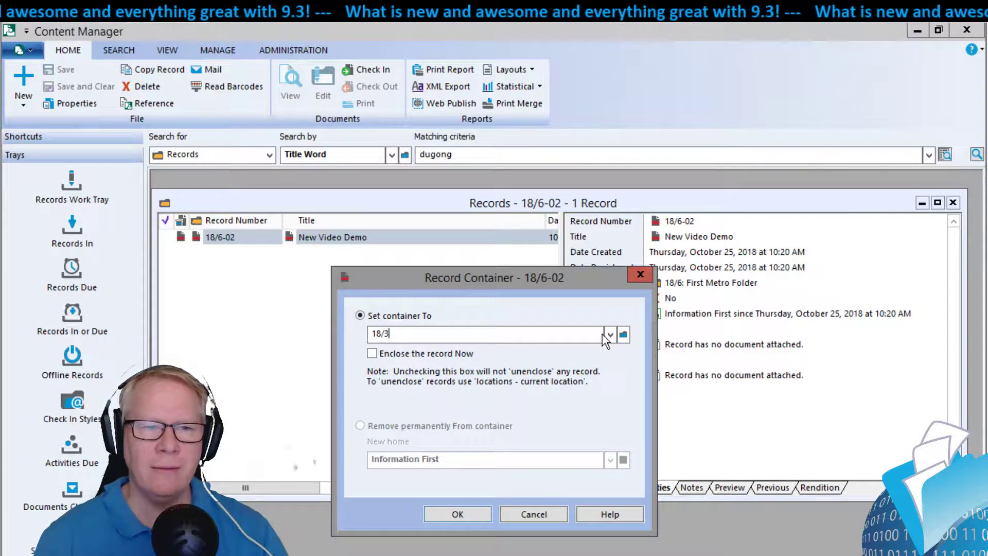
pyautogui.click(444, 513)
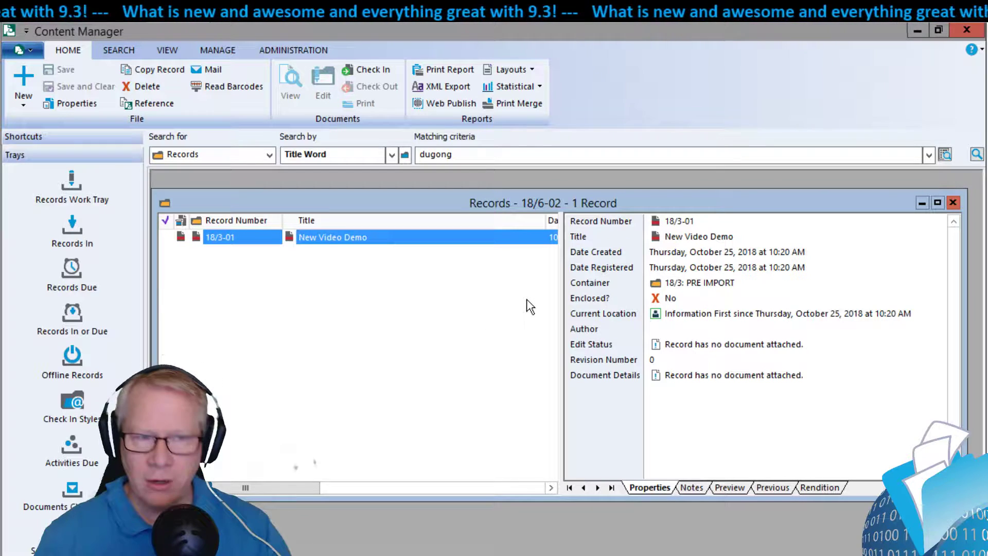
pyautogui.click(954, 203)
# Review the metadata validation rule for expense receipts in the rules list and close the list
pyautogui.click(223, 52)
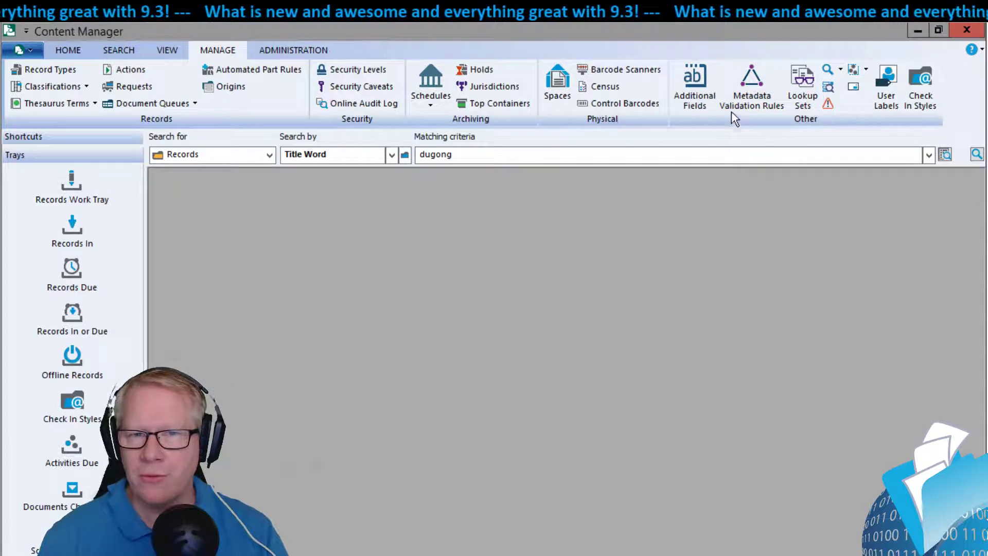
pyautogui.click(752, 83)
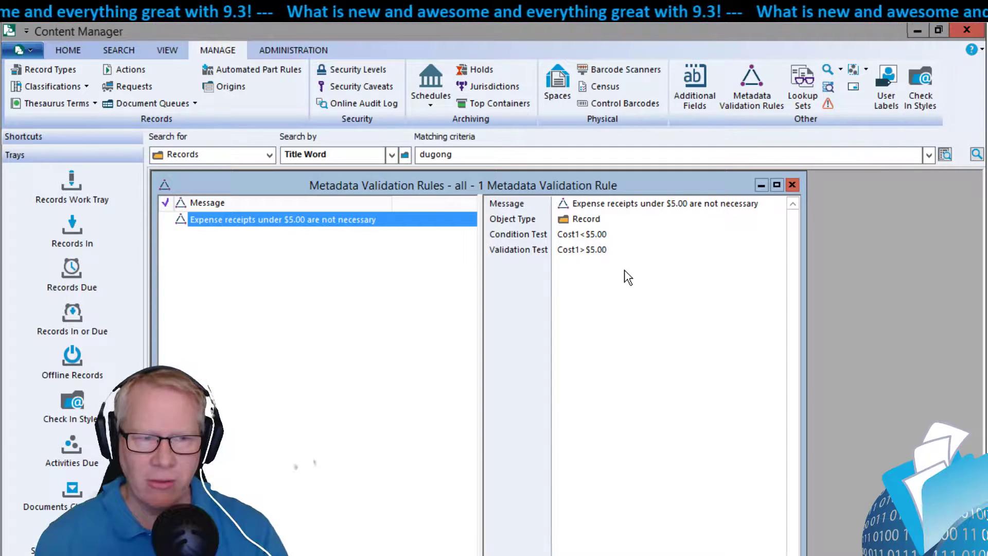
pyautogui.click(793, 185)
# Start a new Document - NO CHANGE record and title it "Expenisive Meal"
pyautogui.click(61, 51)
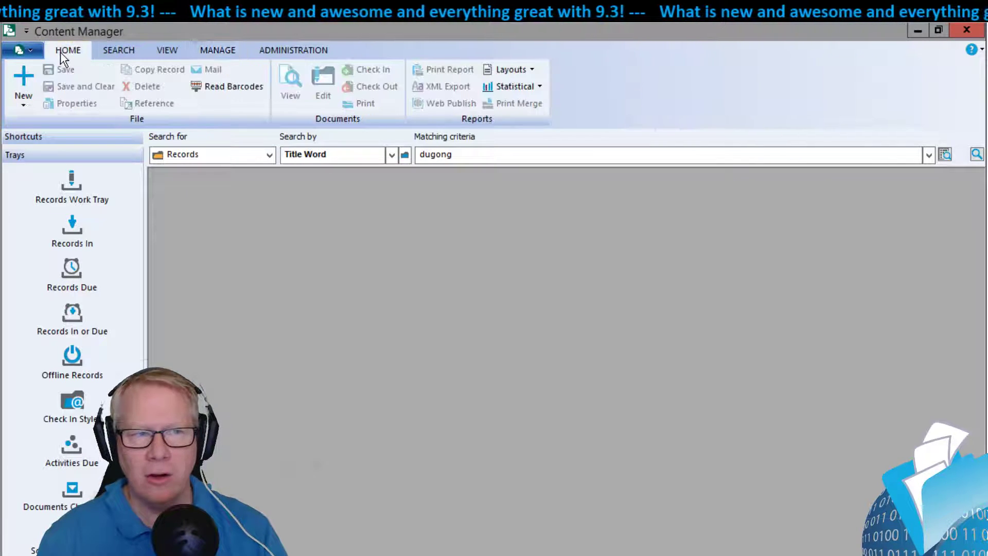
pyautogui.click(23, 80)
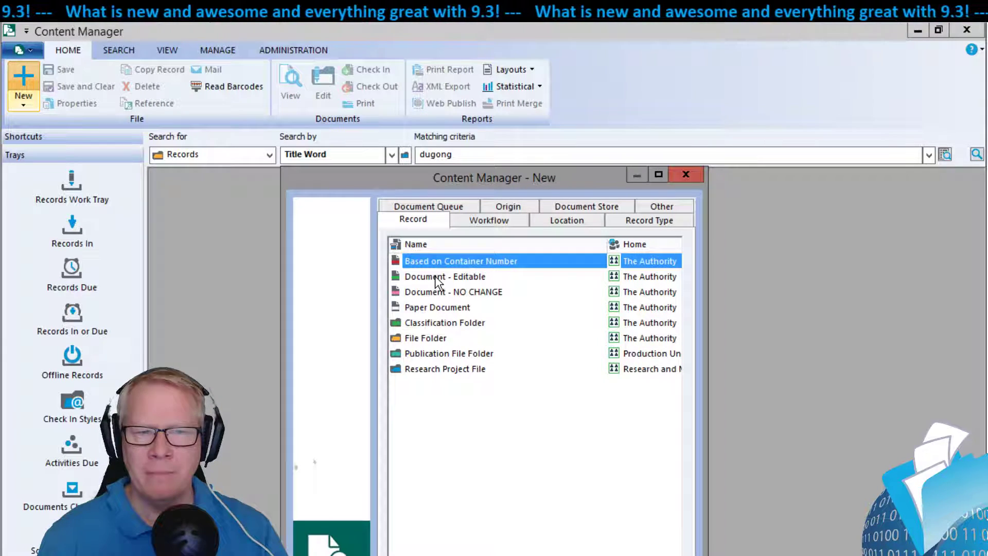
pyautogui.doubleClick(416, 291)
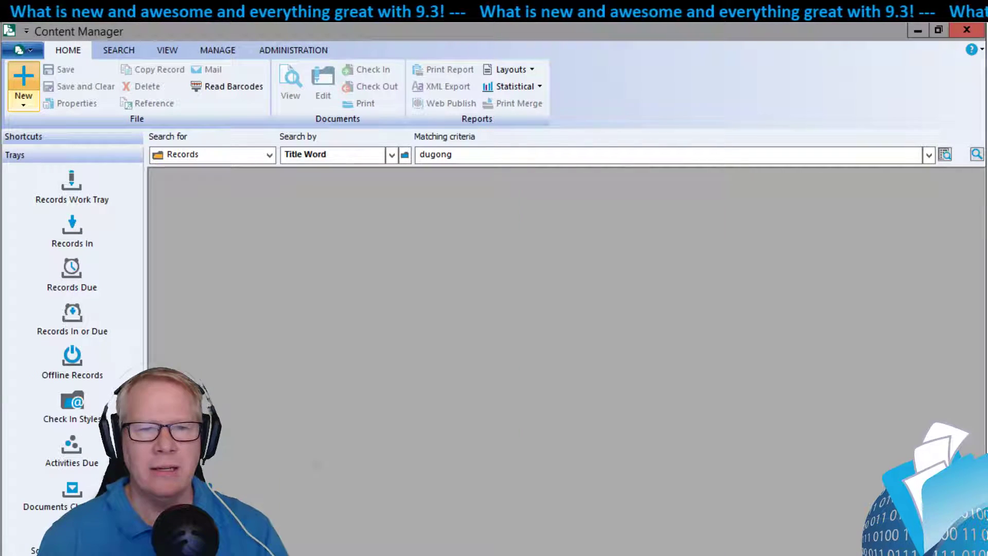
pyautogui.click(281, 432)
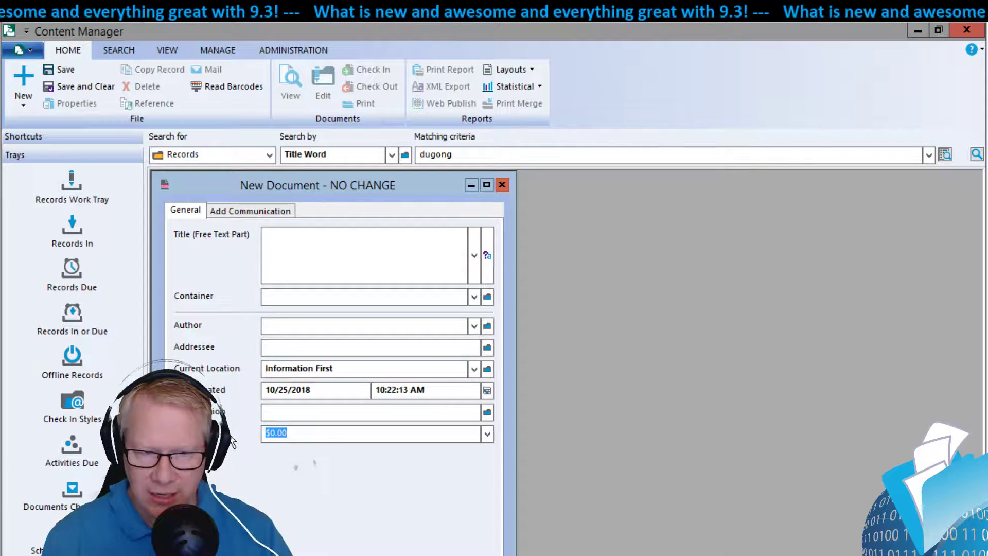
pyautogui.click(316, 250)
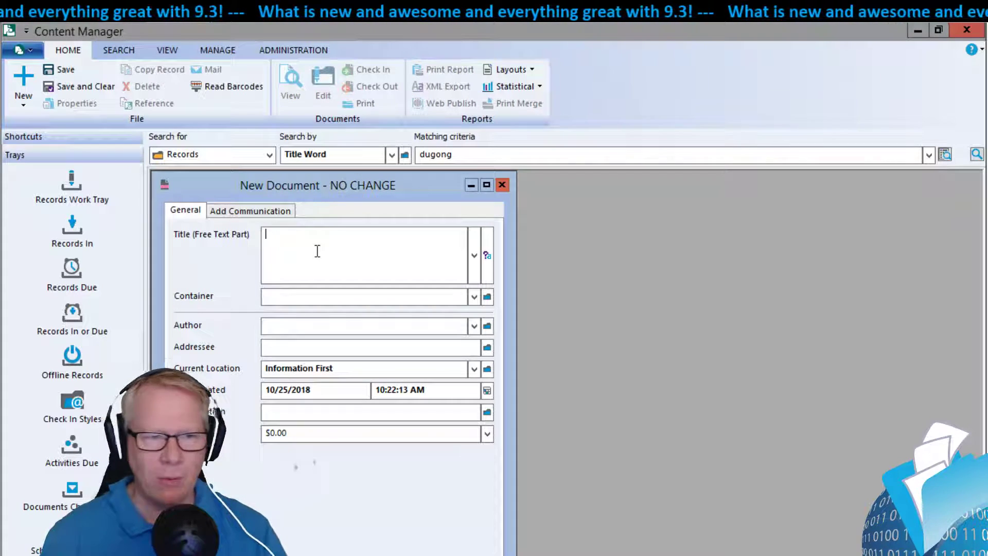
pyautogui.write('Ex')
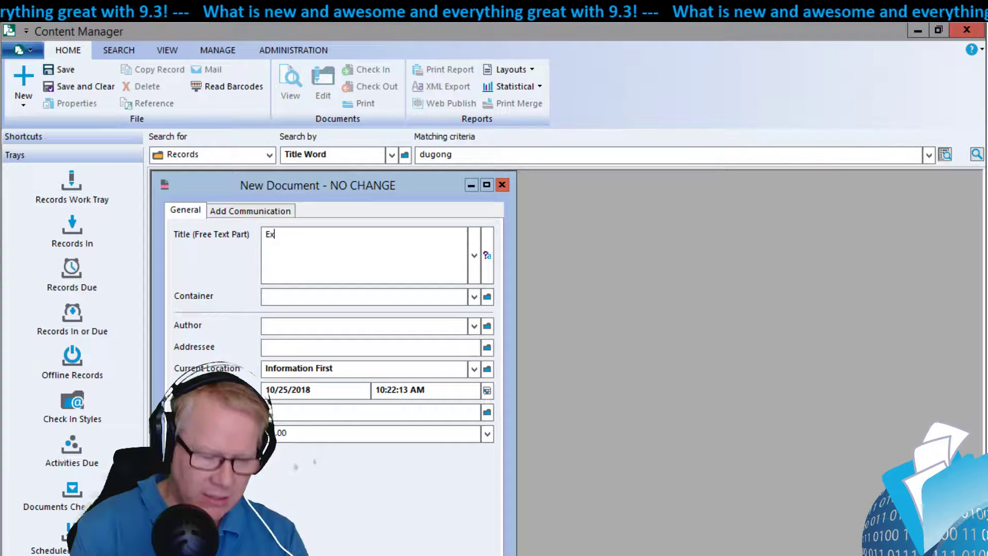
pyautogui.write('penisive R')
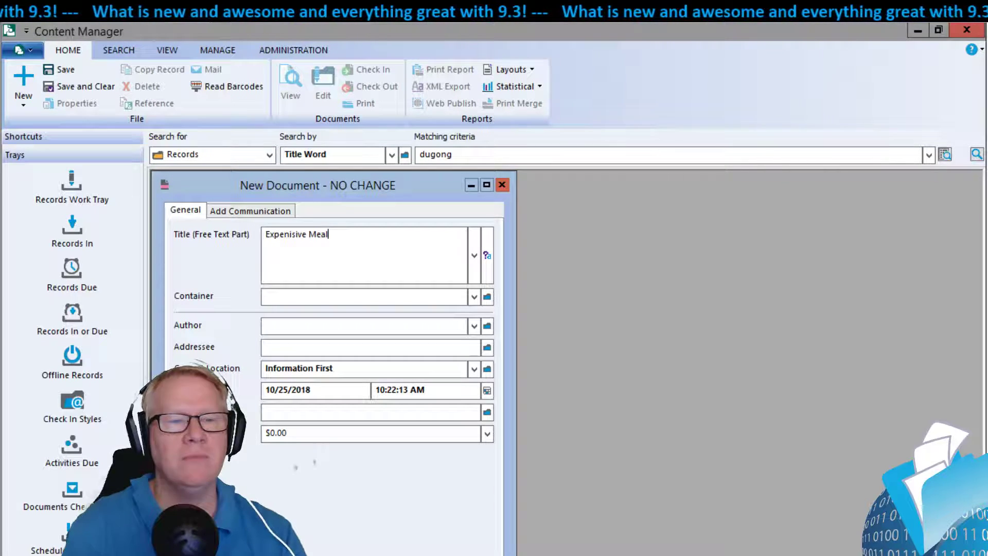
# Set the new document's cost amount to 50 and try to save the record
pyautogui.click(278, 434)
pyautogui.hotkey('ctrl', 'a')
pyautogui.write('50')
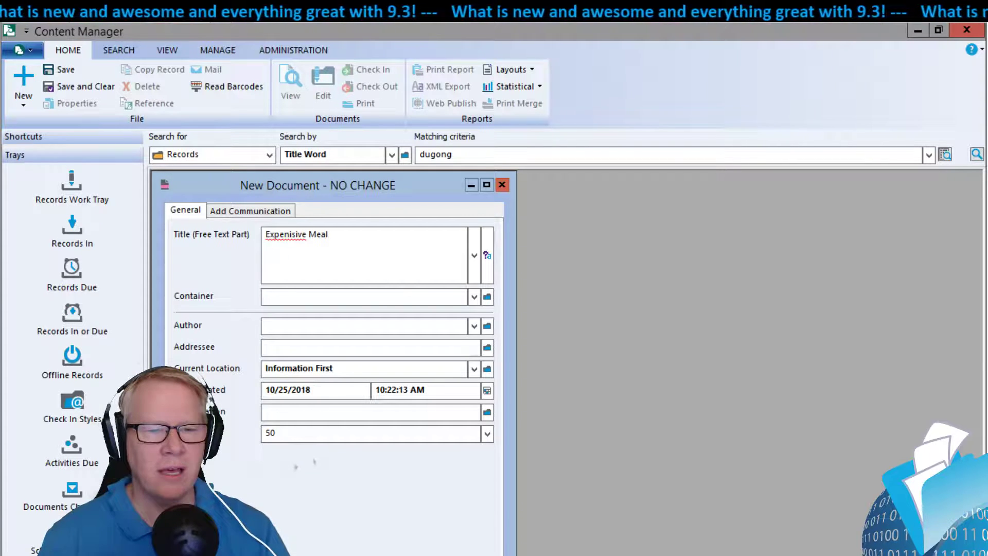
pyautogui.press('Return')
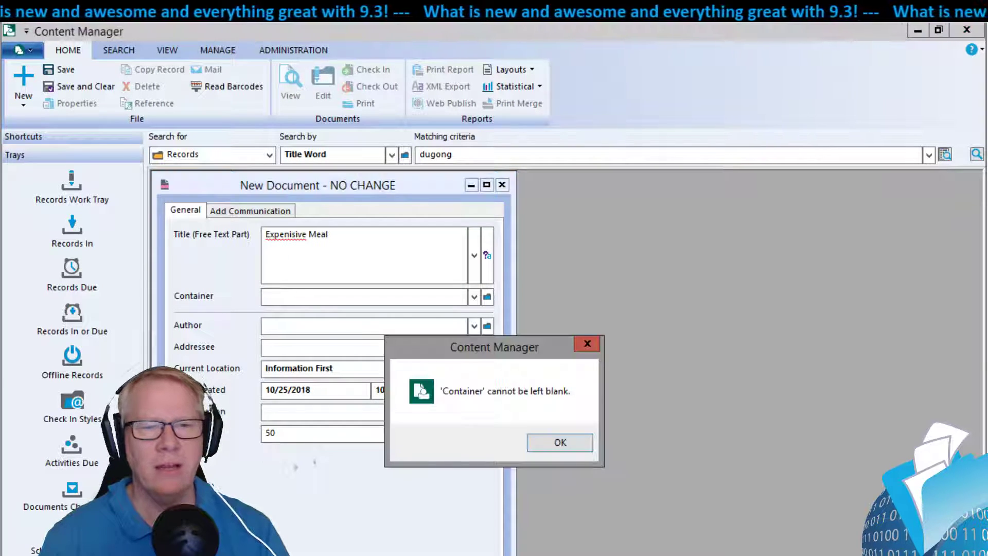
pyautogui.click(560, 443)
# Assign container 18/5 - Second Metro Folder from import to the document and save it
pyautogui.click(474, 297)
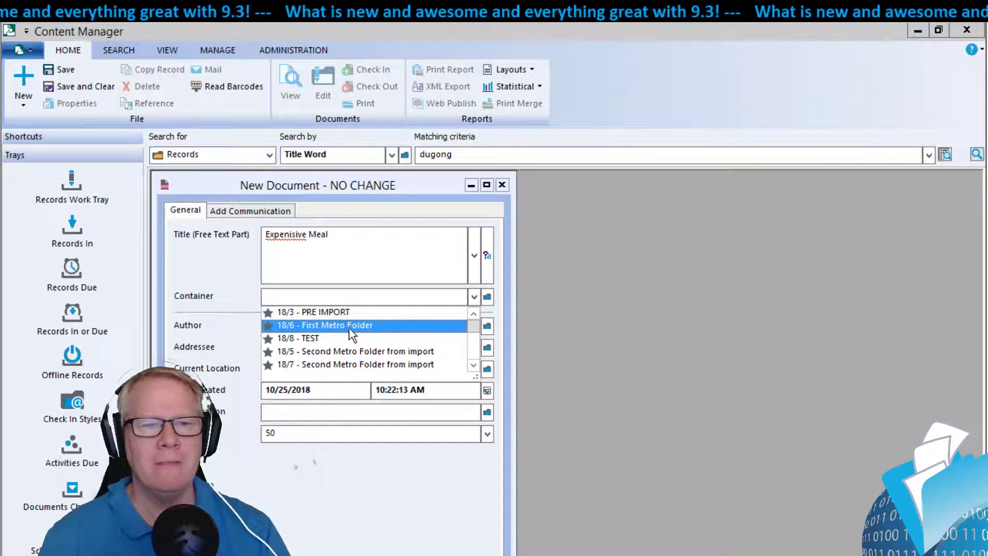
pyautogui.click(353, 352)
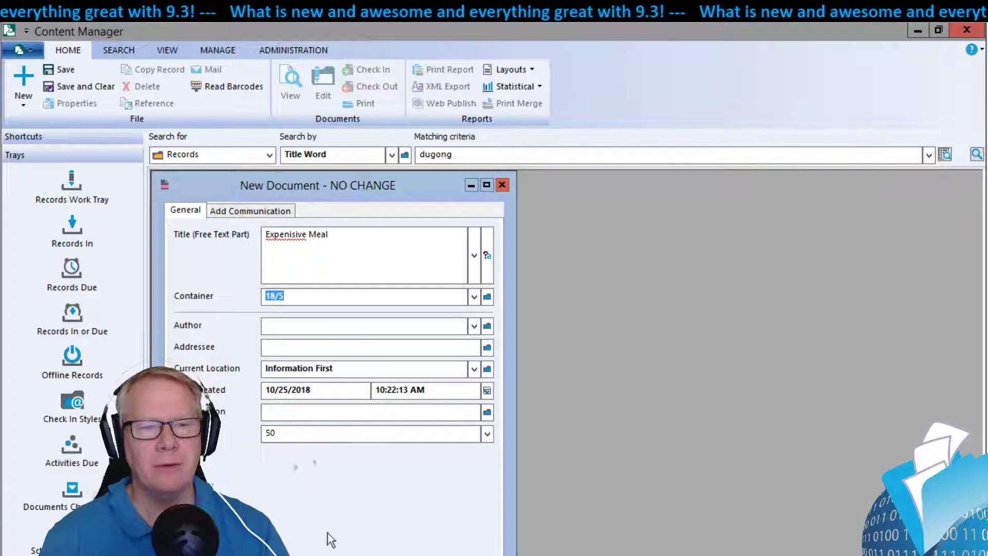
pyautogui.press('Return')
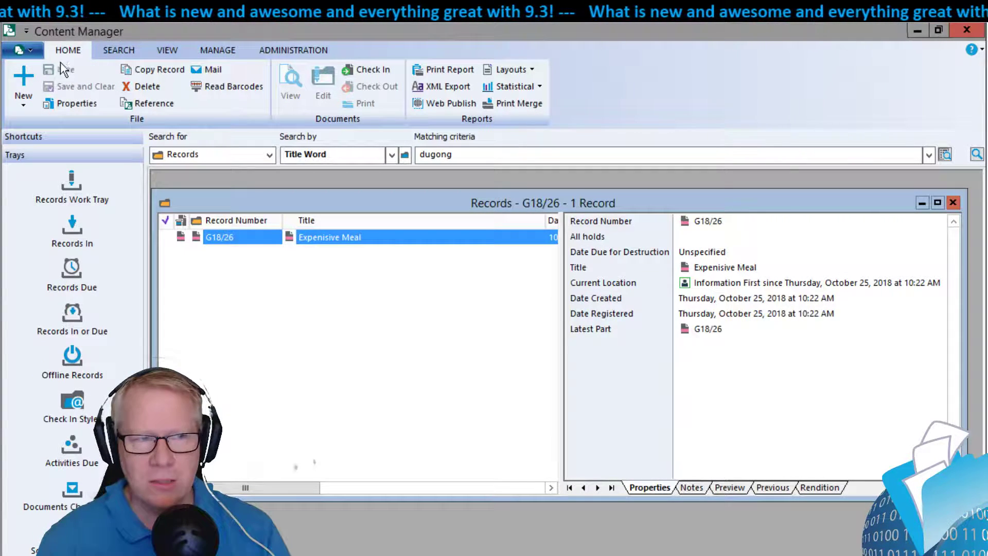
# Start a new Document - NO CHANGE record and title it "Cheap Meal"
pyautogui.click(23, 82)
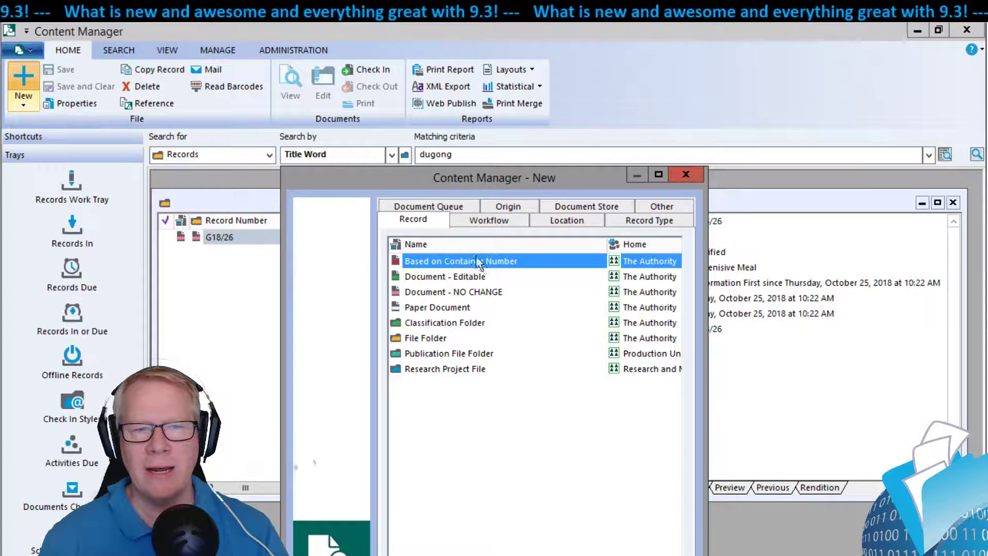
pyautogui.click(473, 293)
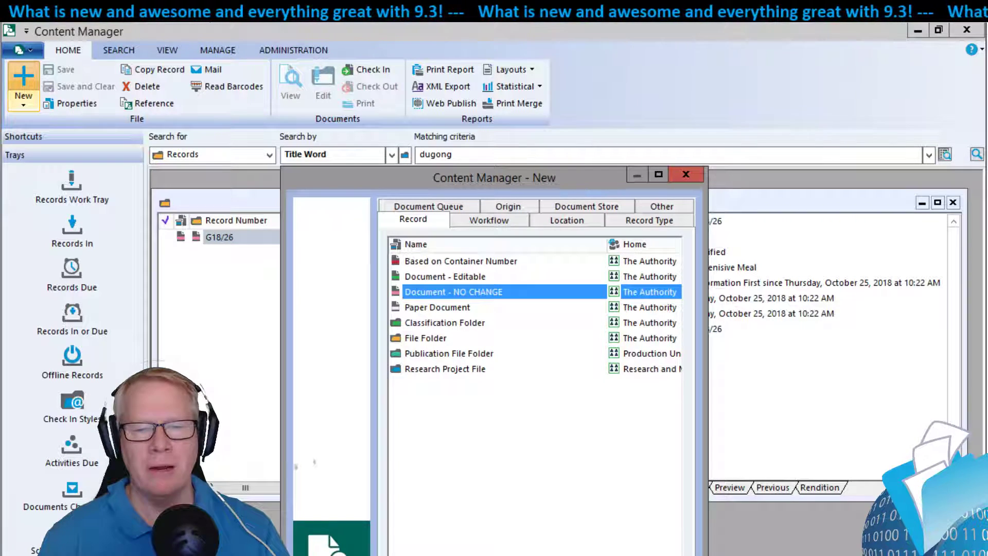
pyautogui.press('Return')
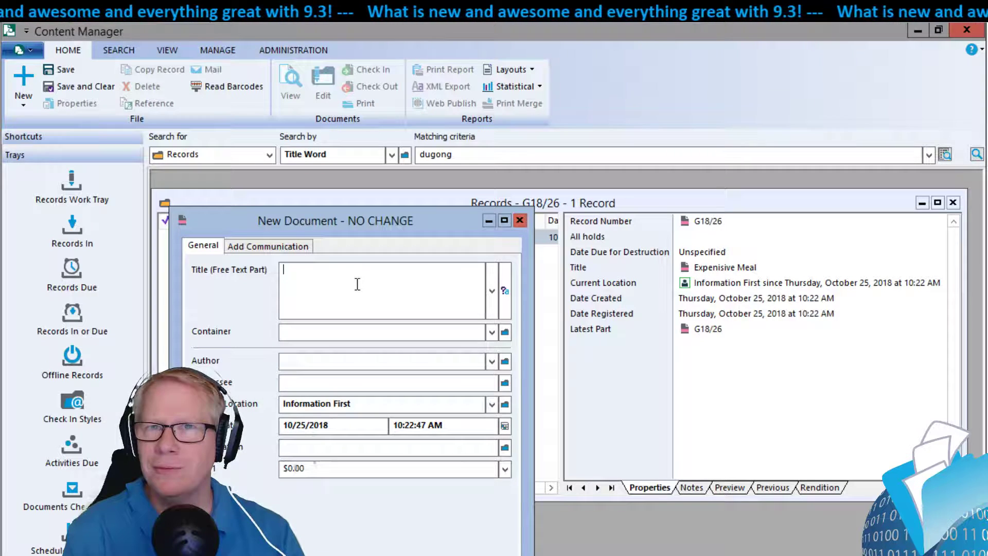
pyautogui.write('CHe')
pyautogui.press('BackSpace')
pyautogui.press('BackSpace')
pyautogui.press('BackSpace')
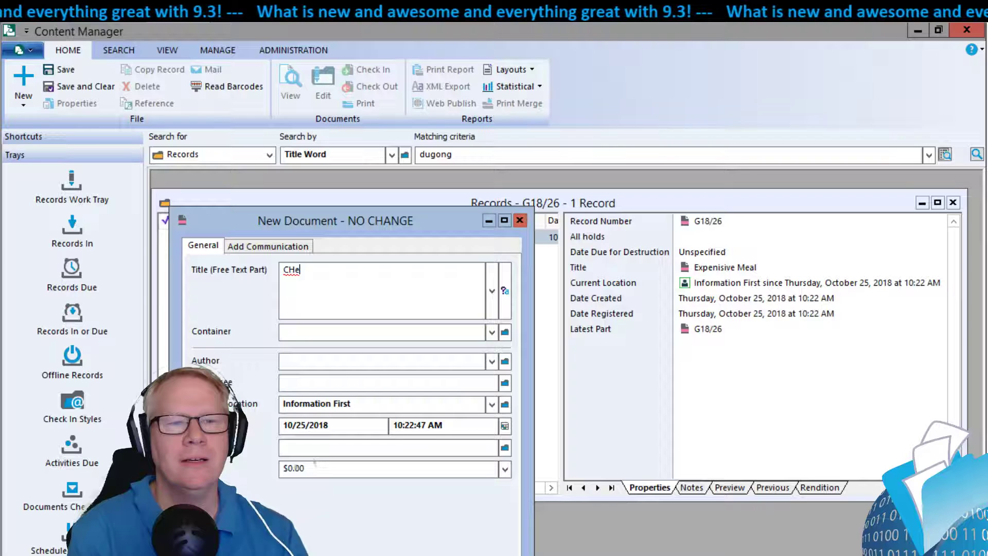
pyautogui.write('Cheap ')
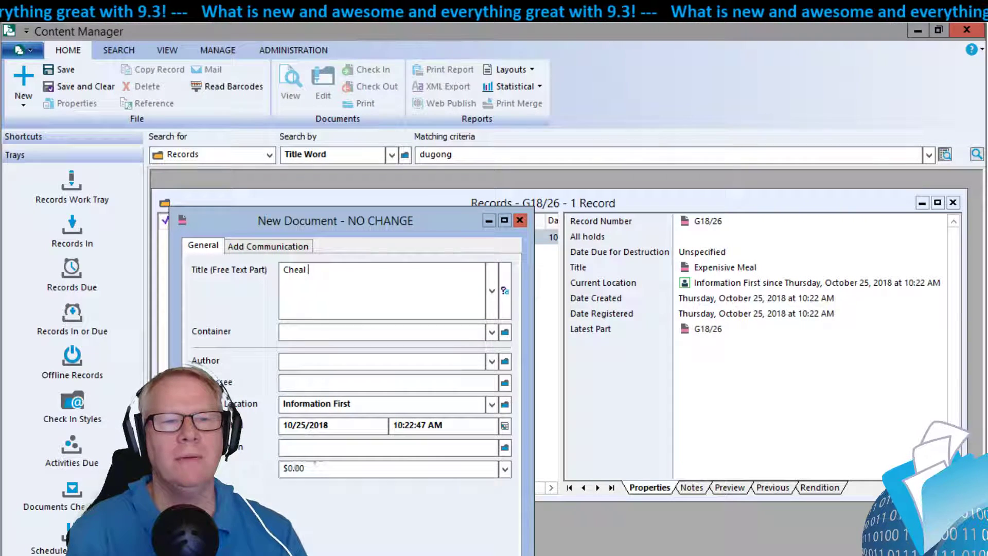
pyautogui.write('Meal')
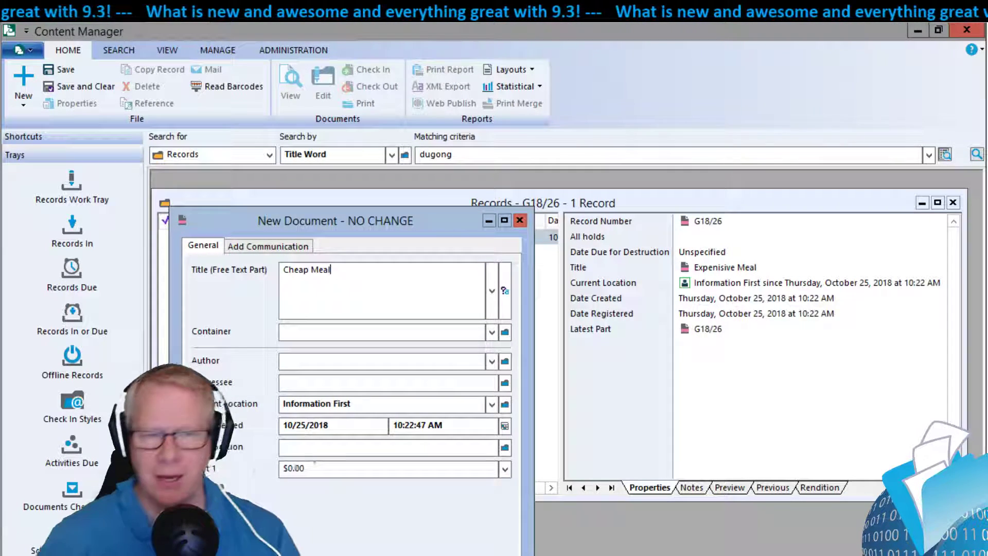
# Assign container 18/7 - Second Metro Folder from import to the document and set its cost to 3.00
pyautogui.click(492, 332)
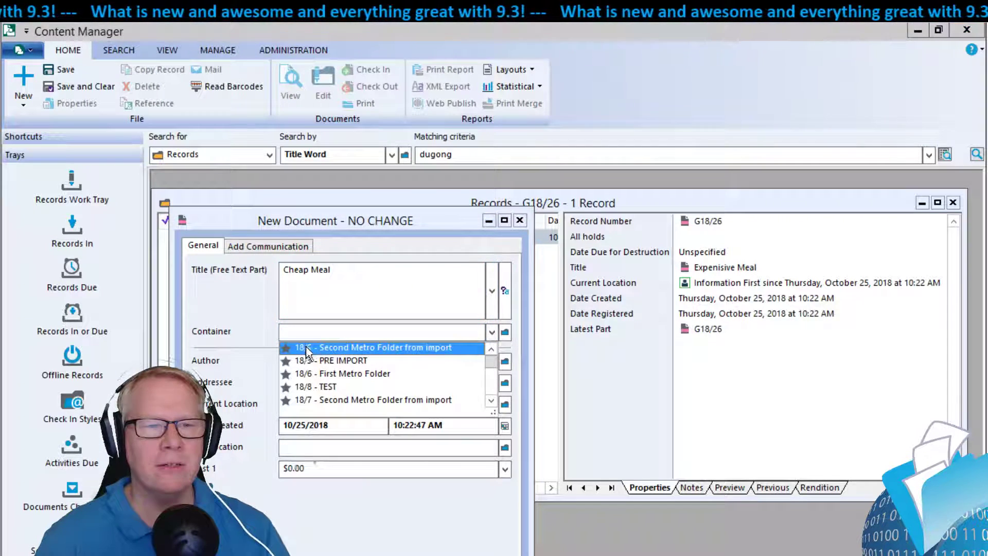
pyautogui.click(326, 400)
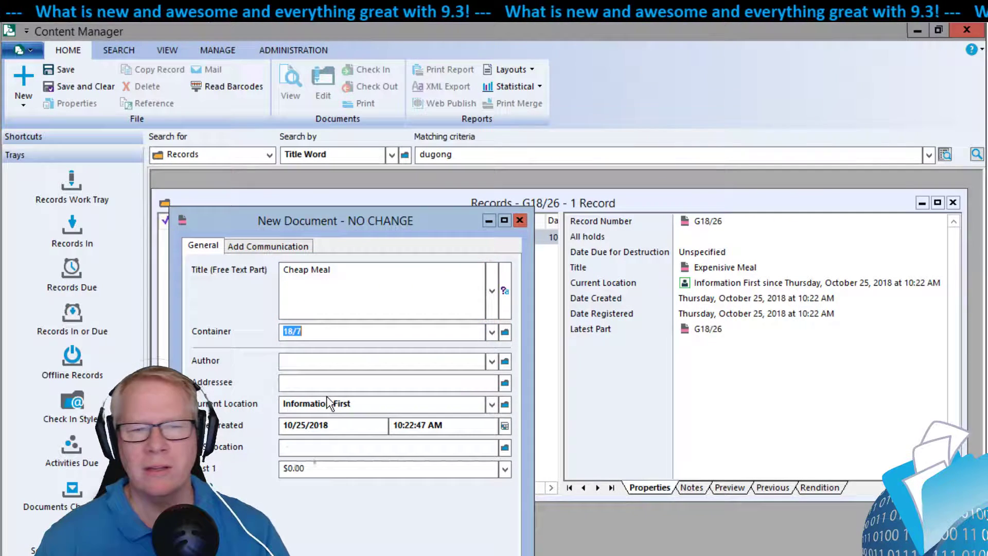
pyautogui.hotkey('ctrl', 'a')
pyautogui.write('3.00')
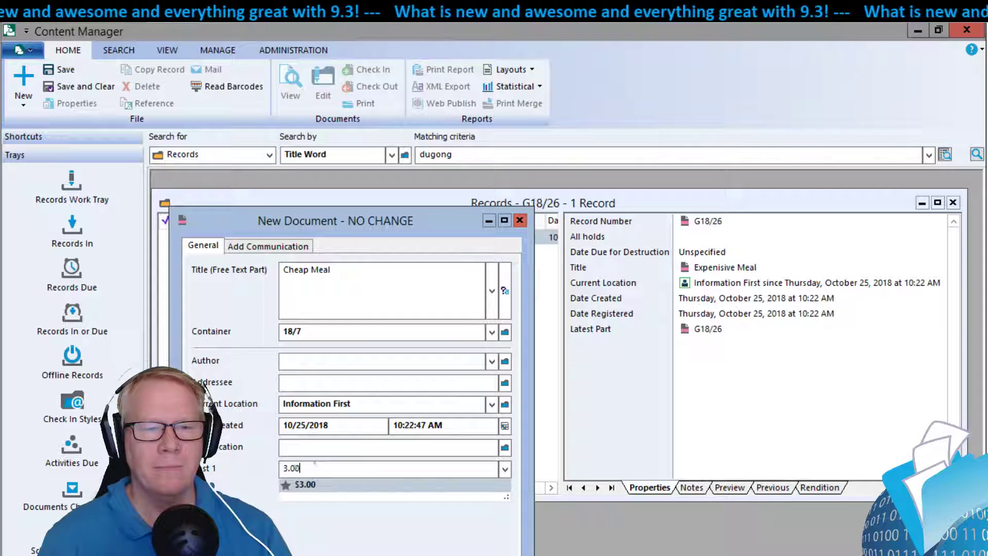
# Save the new document, accepting the validation warning, and close both record result windows
pyautogui.press('Tab')
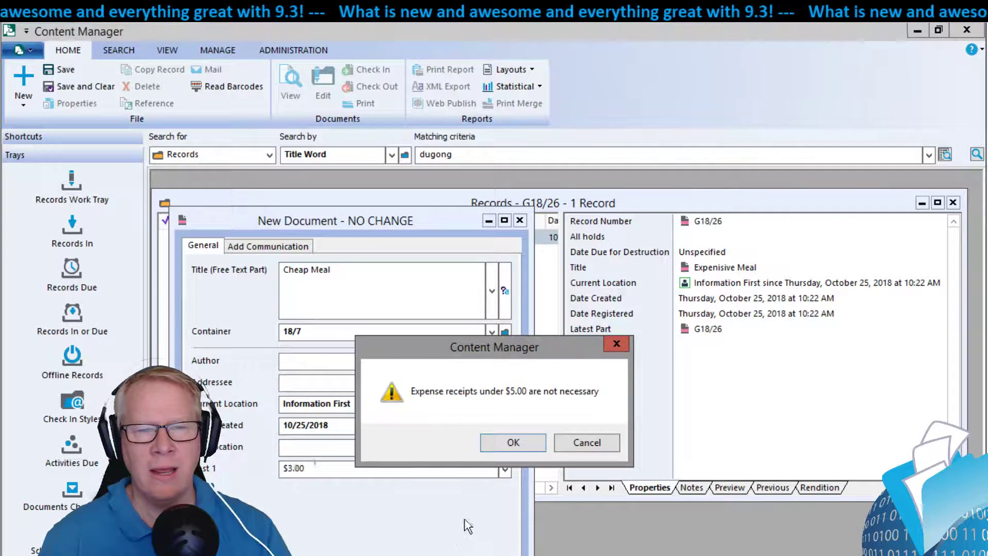
pyautogui.click(509, 450)
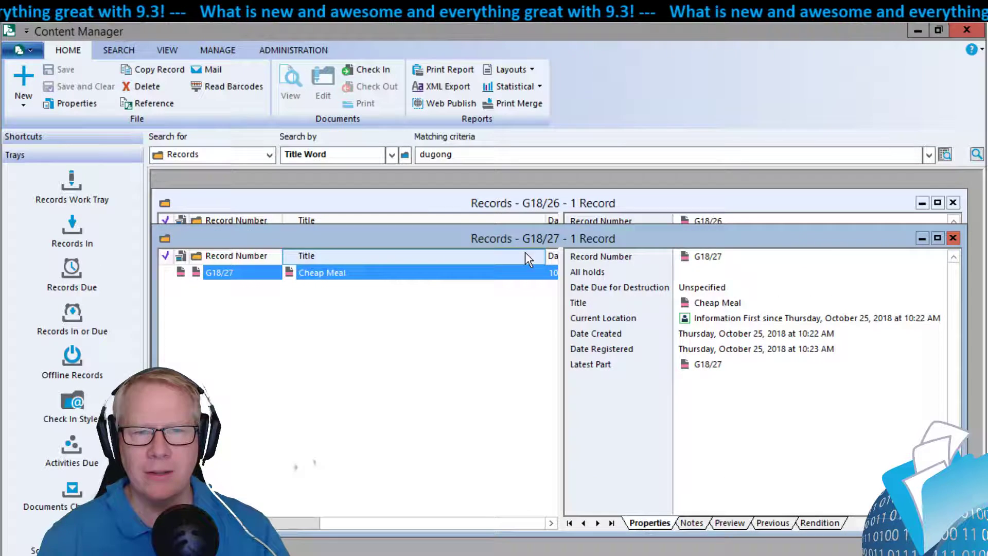
pyautogui.click(953, 238)
pyautogui.click(953, 202)
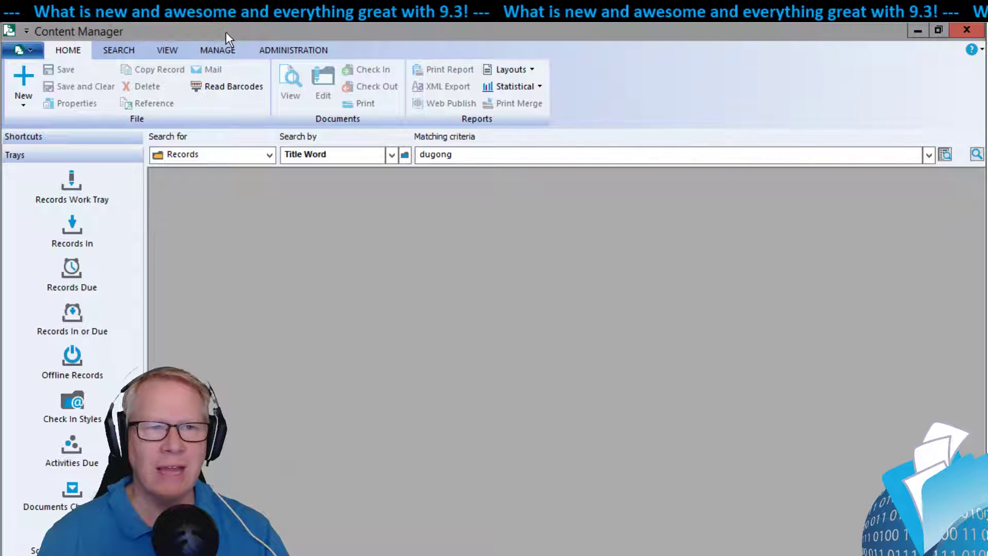
# Open the online audit log in a maximized window and widen the events list to show the full event dates
pyautogui.click(206, 49)
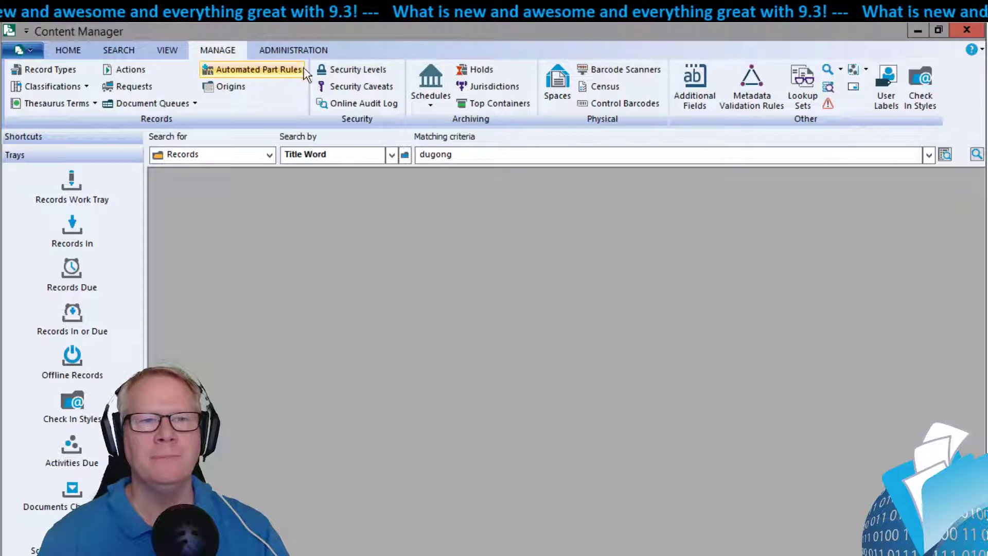
pyautogui.click(364, 103)
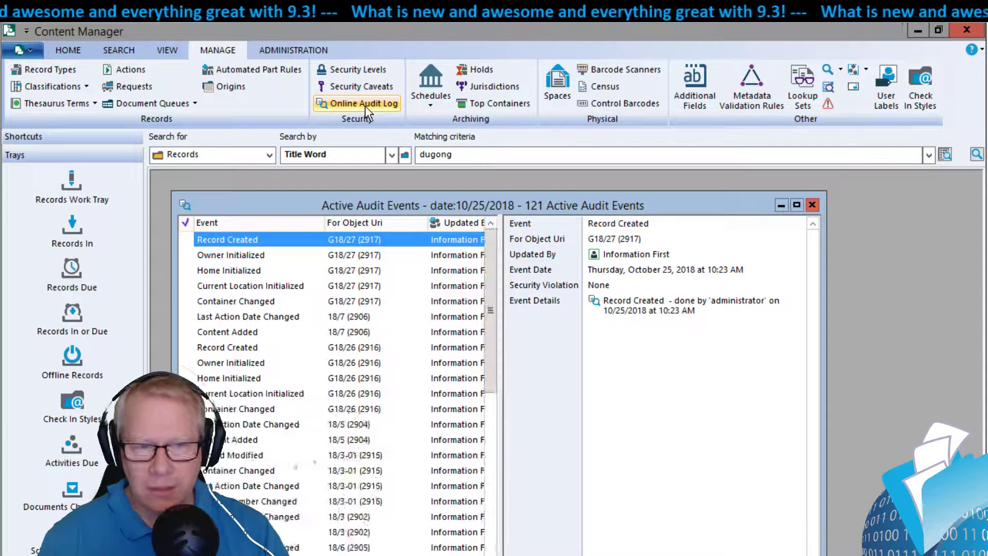
pyautogui.doubleClick(502, 206)
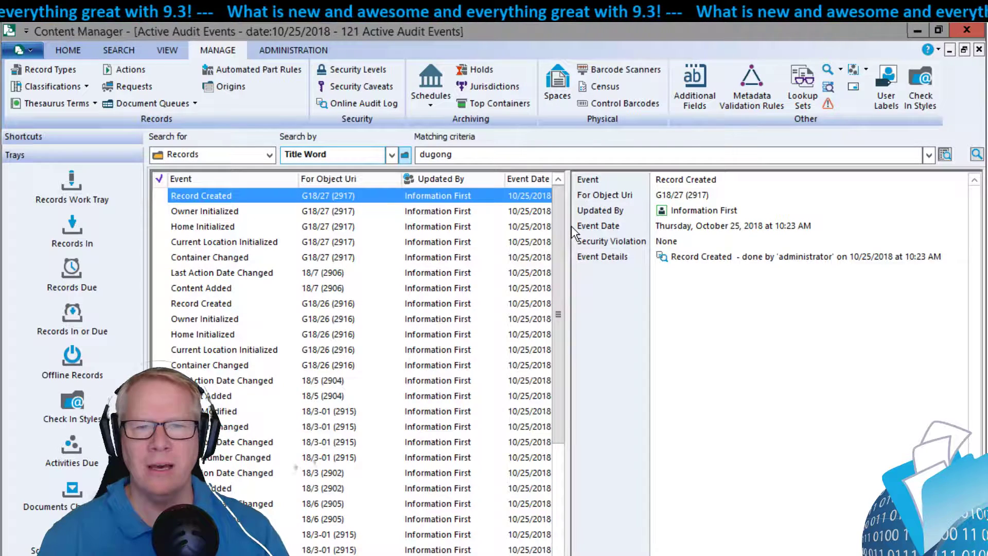
pyautogui.moveTo(567, 268); pyautogui.dragTo(670, 273)
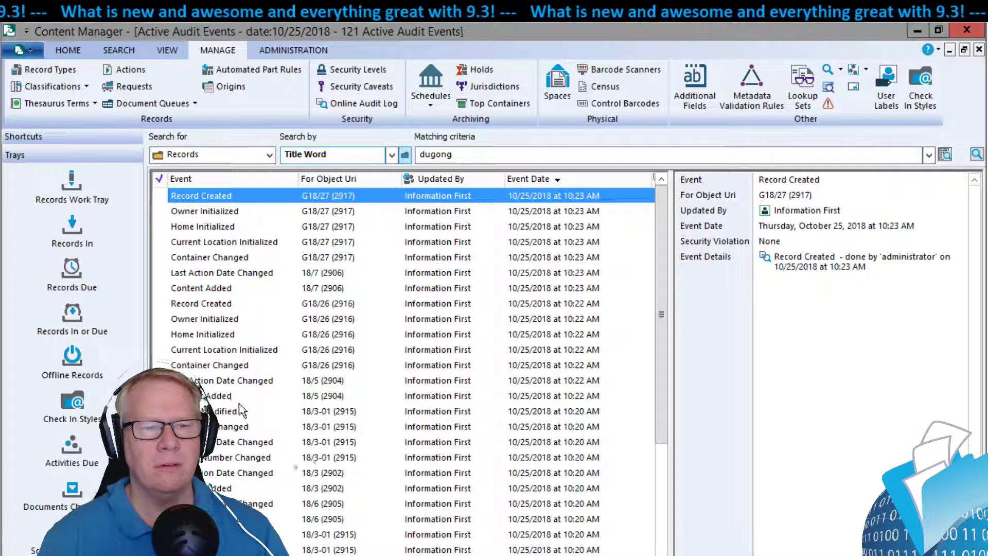
# Examine the details of the record number change, the container change for 18/3-01 and an earlier Search Executed event
pyautogui.click(236, 457)
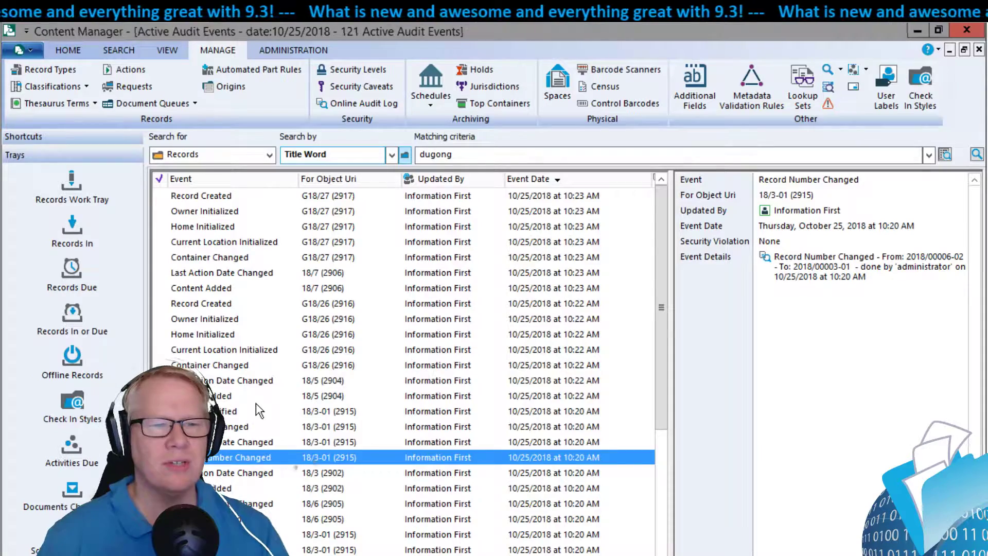
pyautogui.click(246, 427)
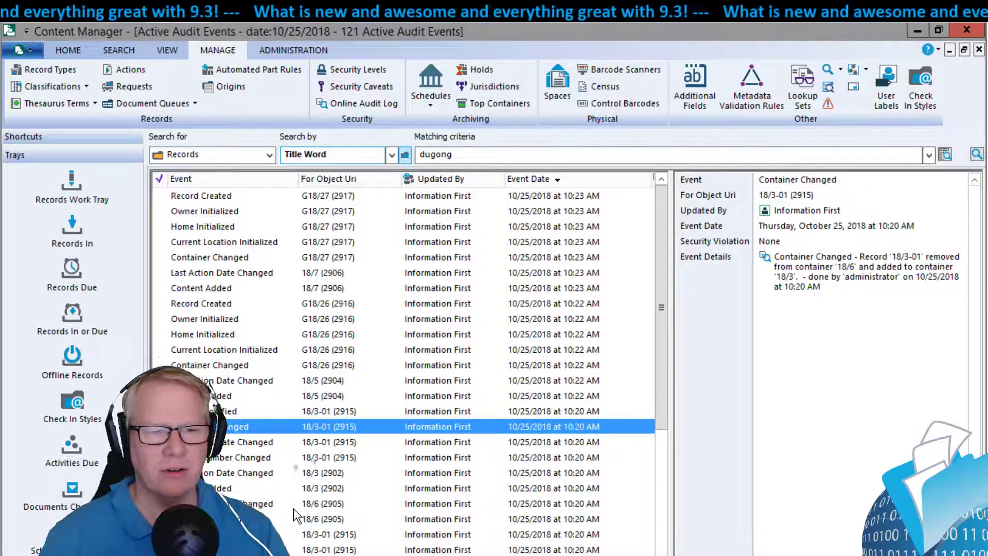
pyautogui.scroll(-3, 293, 508)
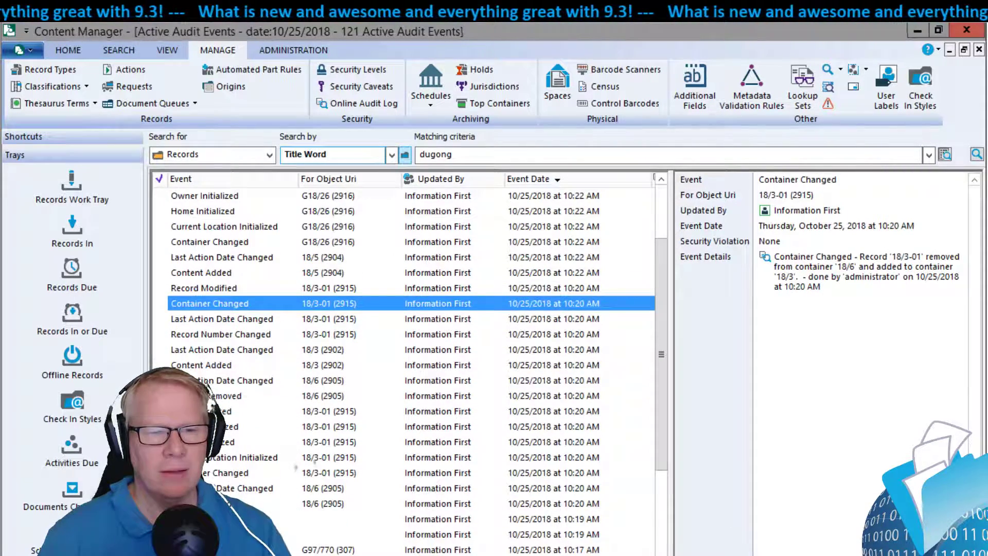
pyautogui.click(296, 519)
pyautogui.scroll(-2, 300, 463)
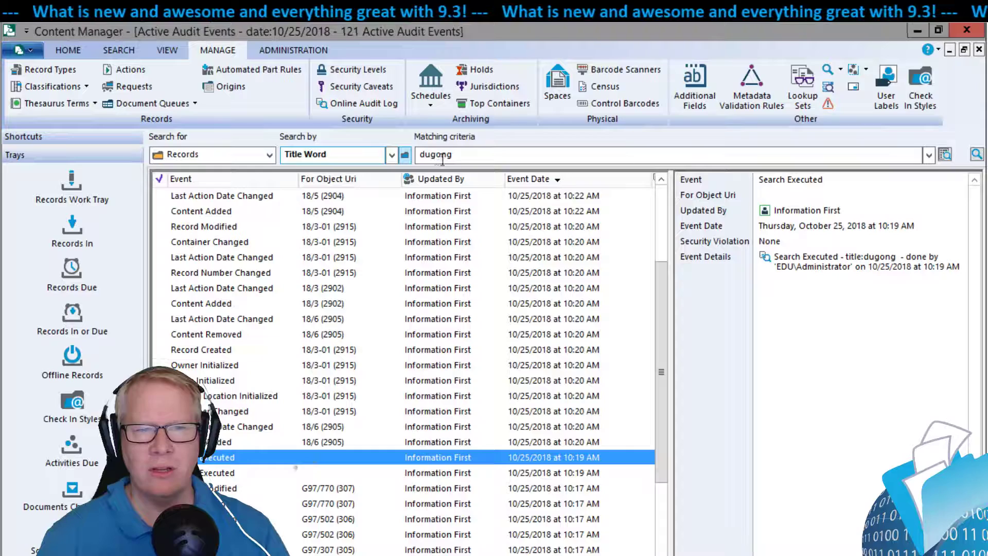
# Search records by title word for "dugong", "manatee" and "authority" in turn
pyautogui.click(498, 156)
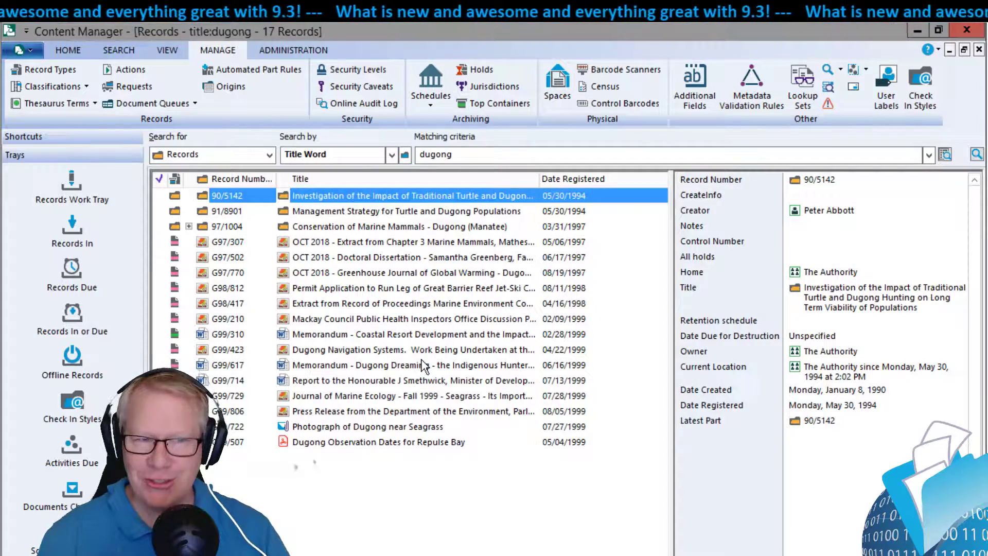
pyautogui.click(457, 155)
pyautogui.write('manatee')
pyautogui.press('Return')
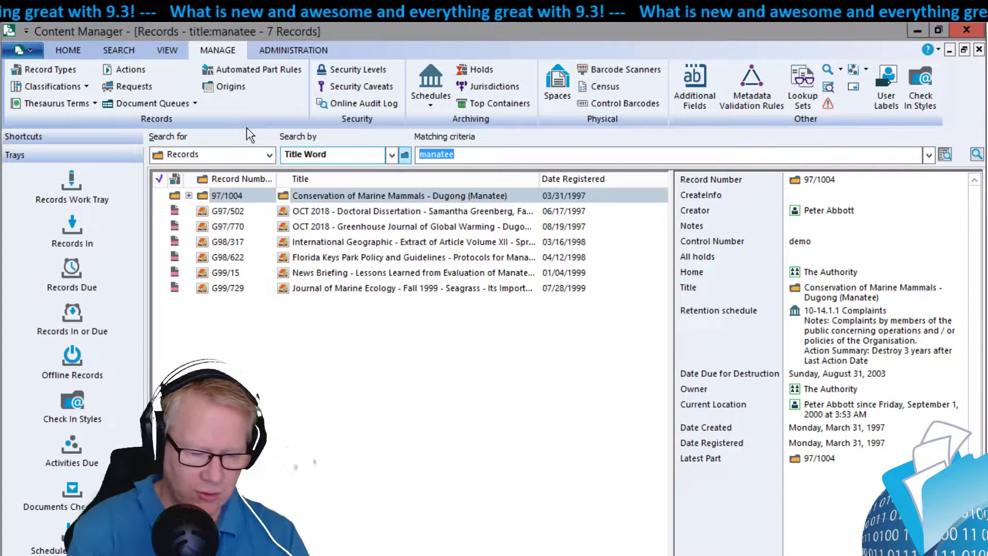
pyautogui.write('authority')
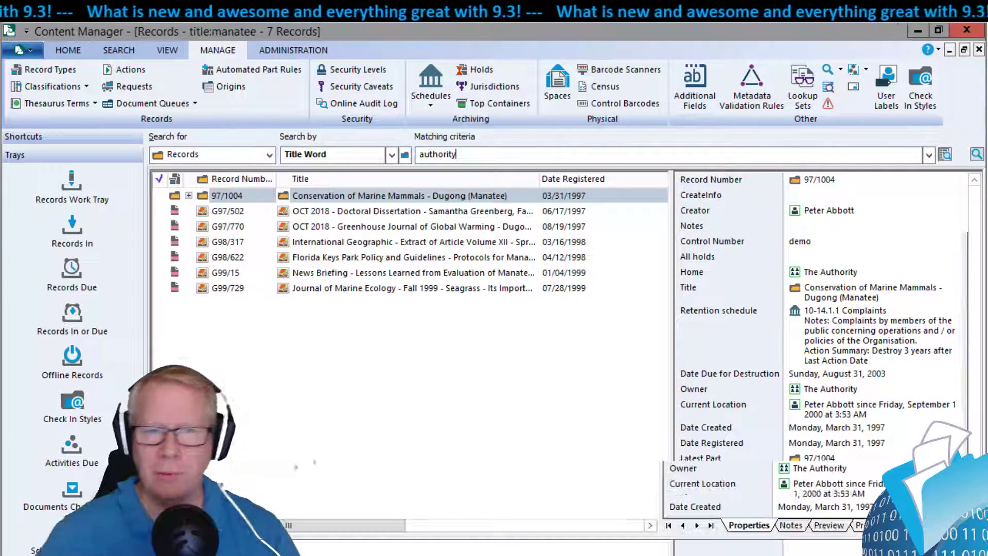
pyautogui.press('Return')
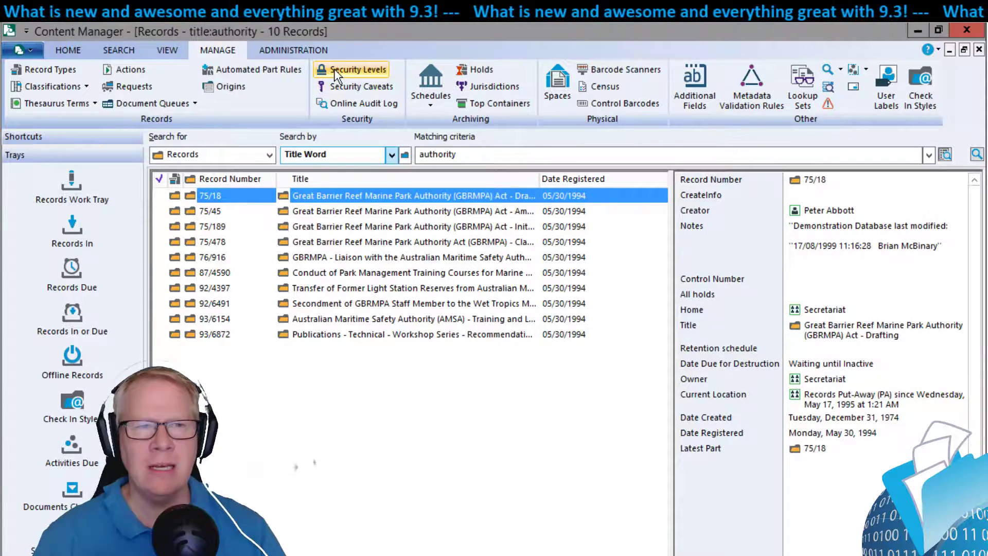
# Reopen the online audit log, widen the event details and examine the two most recent Search Executed events
pyautogui.click(340, 103)
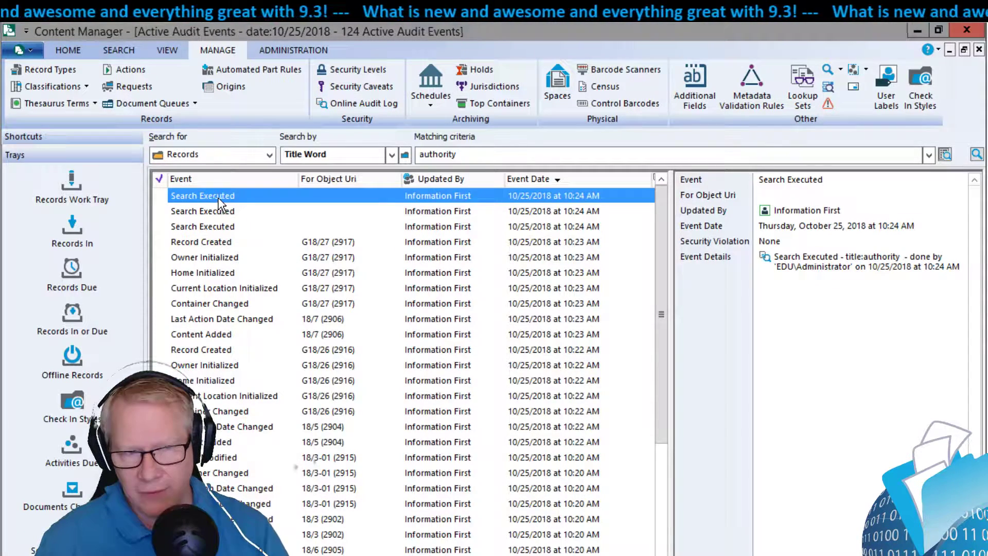
pyautogui.moveTo(673, 256); pyautogui.dragTo(464, 256)
pyautogui.click(592, 258)
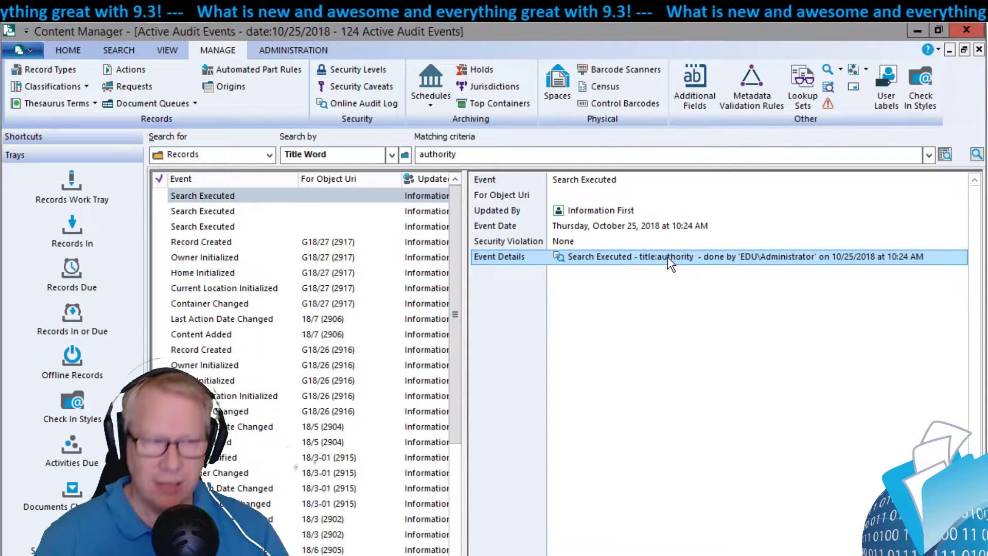
pyautogui.click(288, 210)
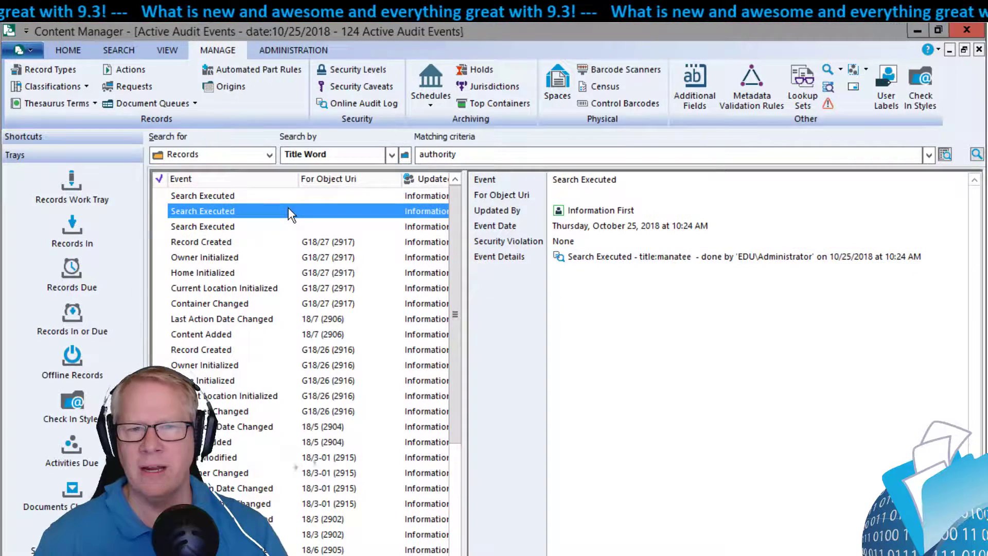